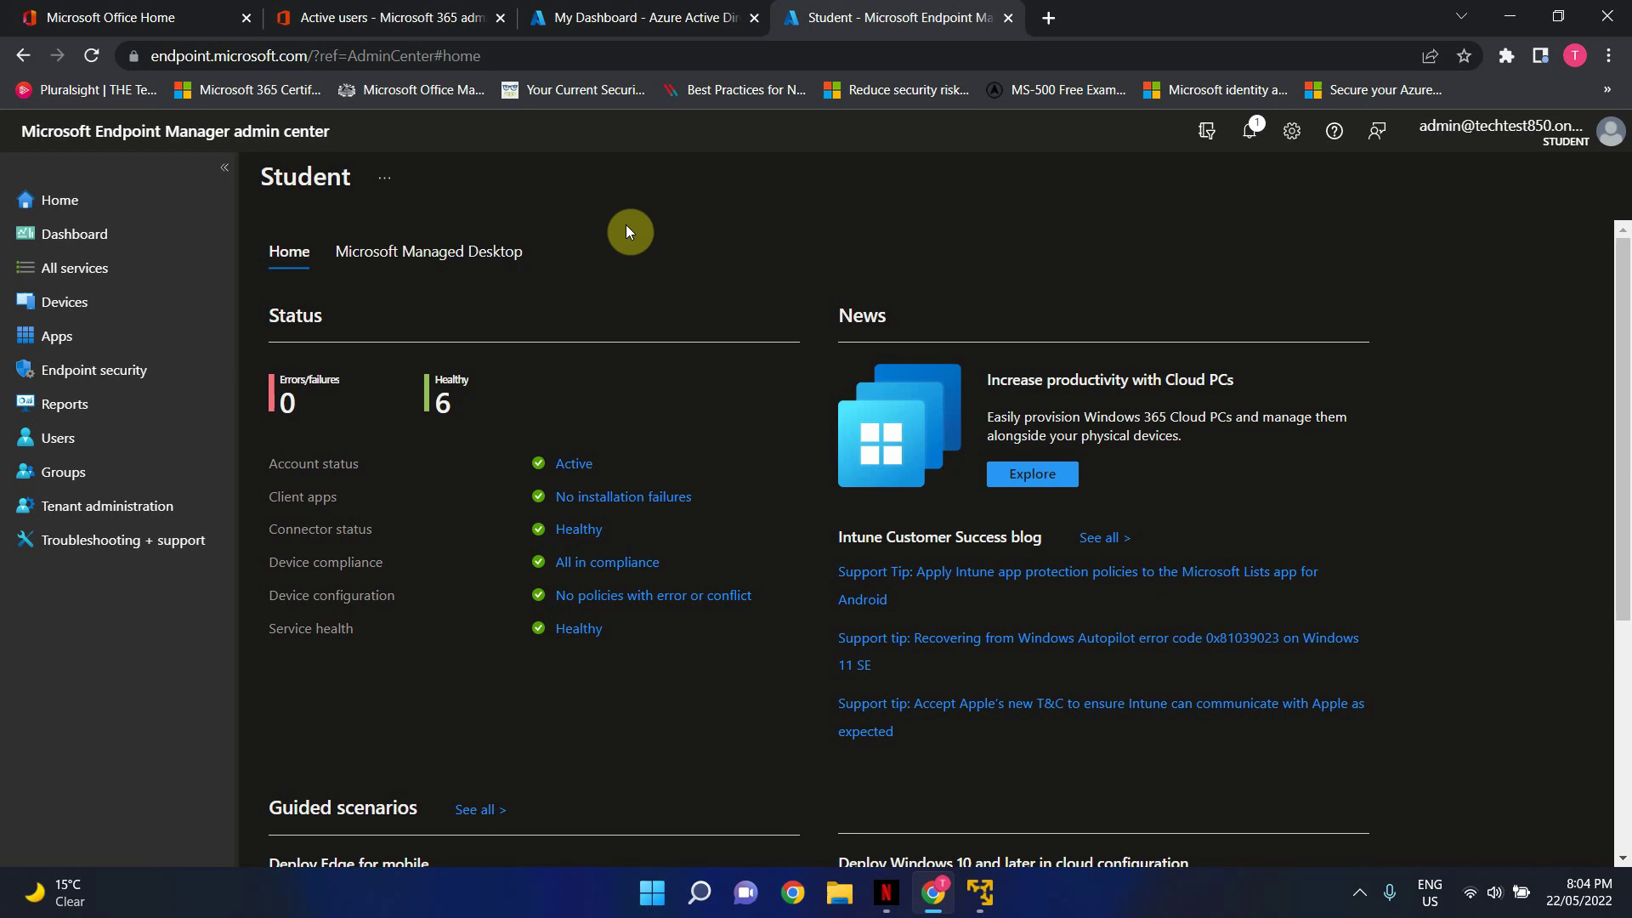
Step: Start adding a new Windows 10 and later script from Devices > Scripts
click(108, 313)
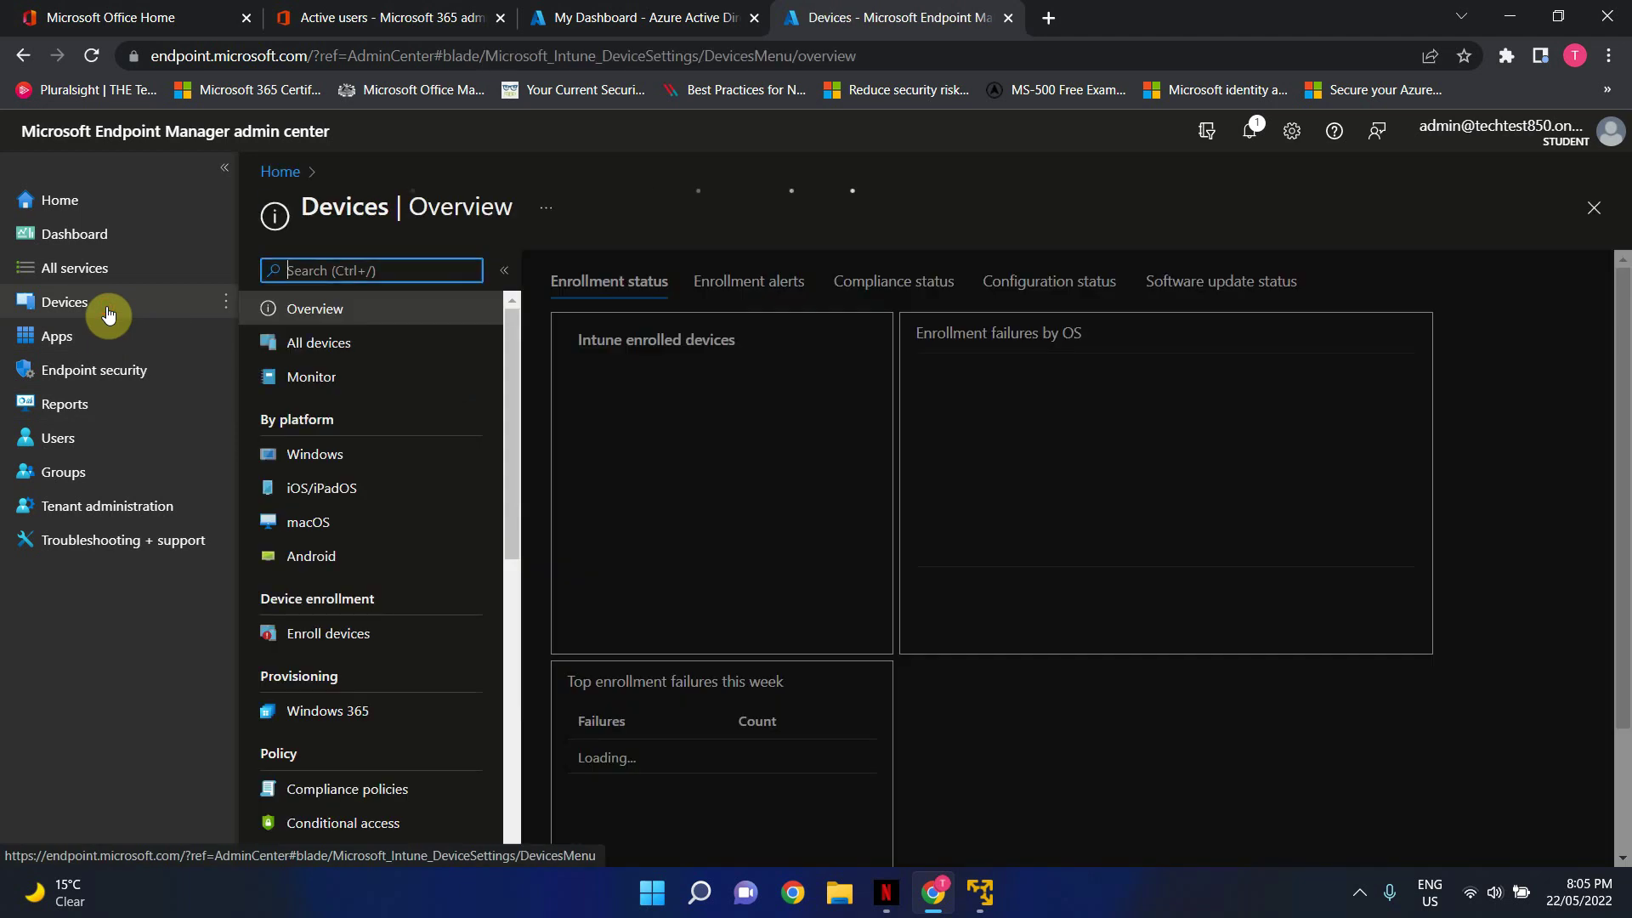
scroll(339, 527, down, 3)
scroll(342, 531, down, 1)
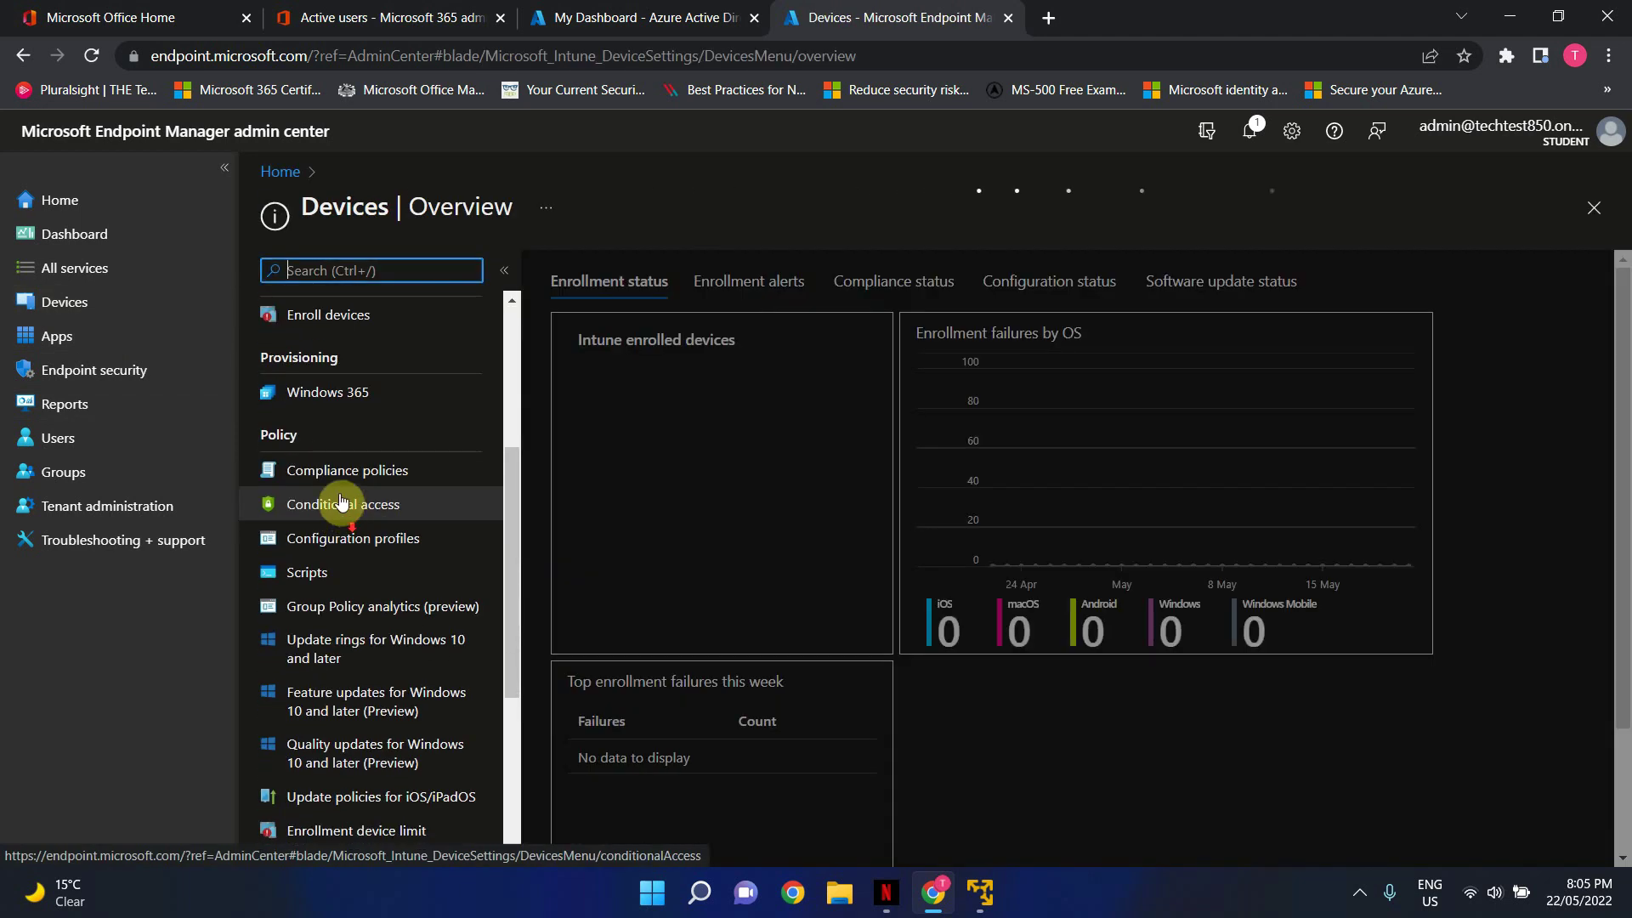
click(313, 573)
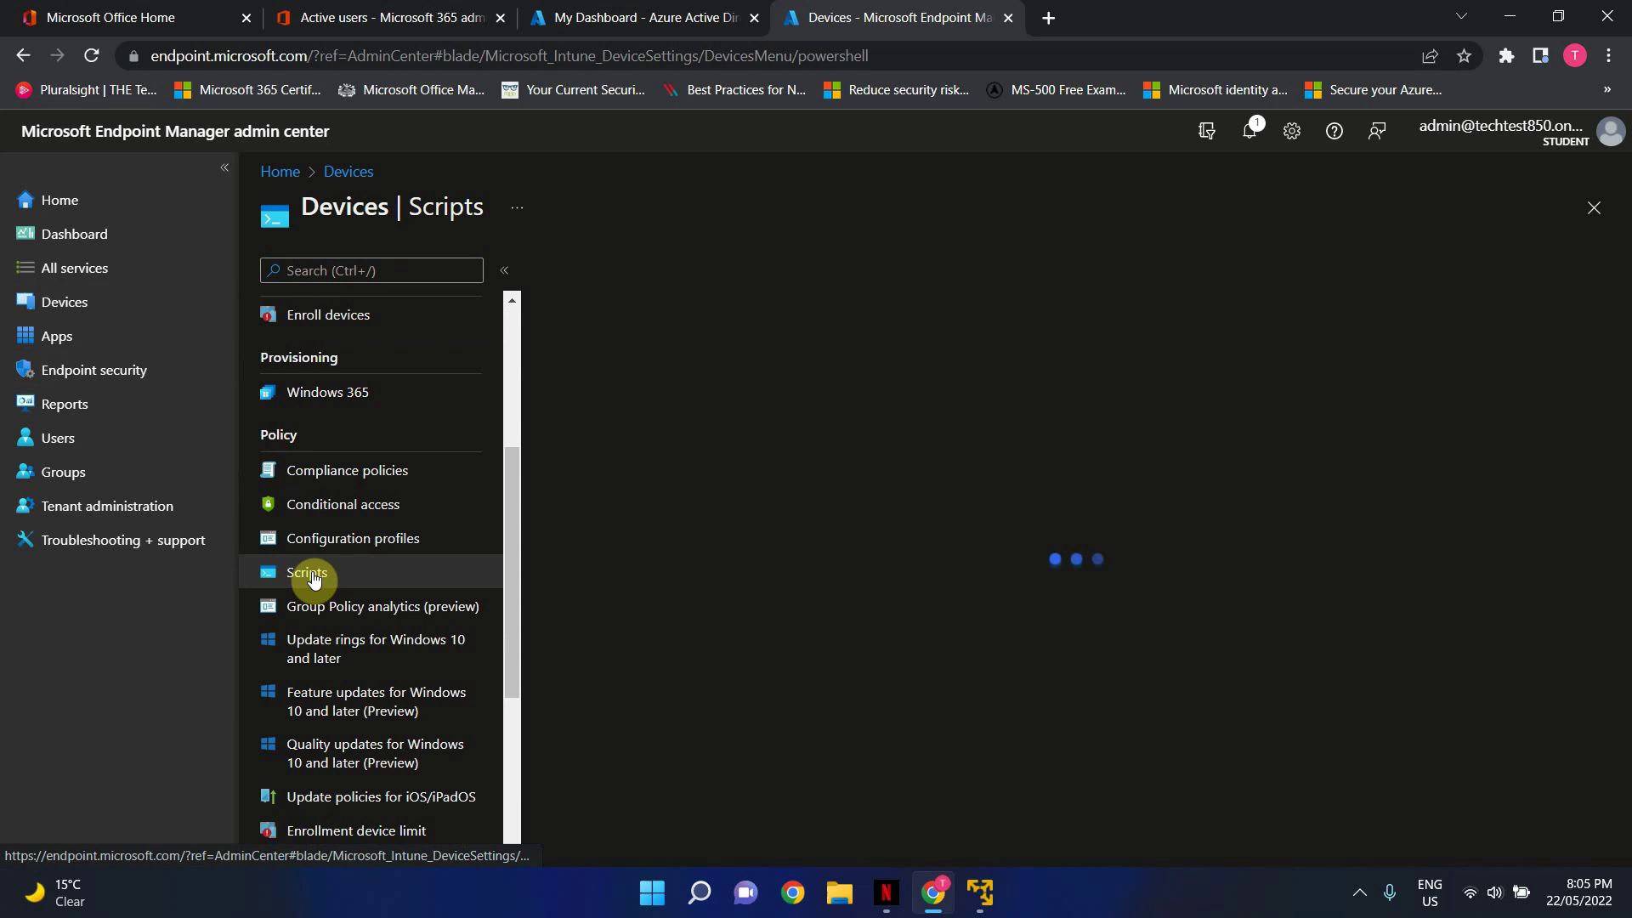
click(588, 277)
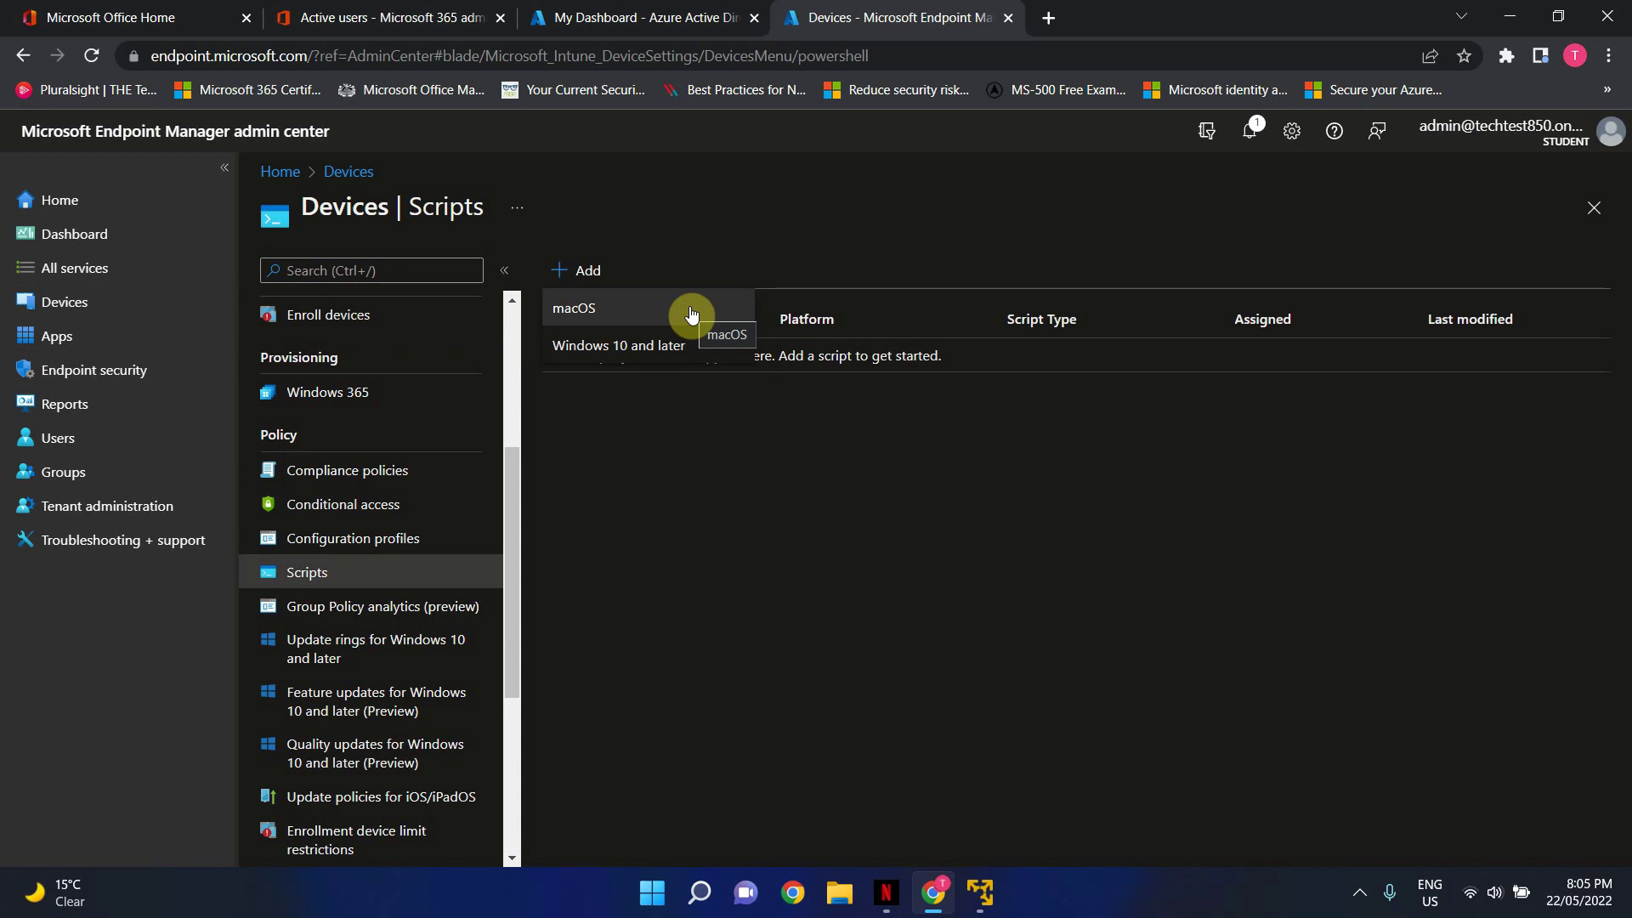
click(665, 348)
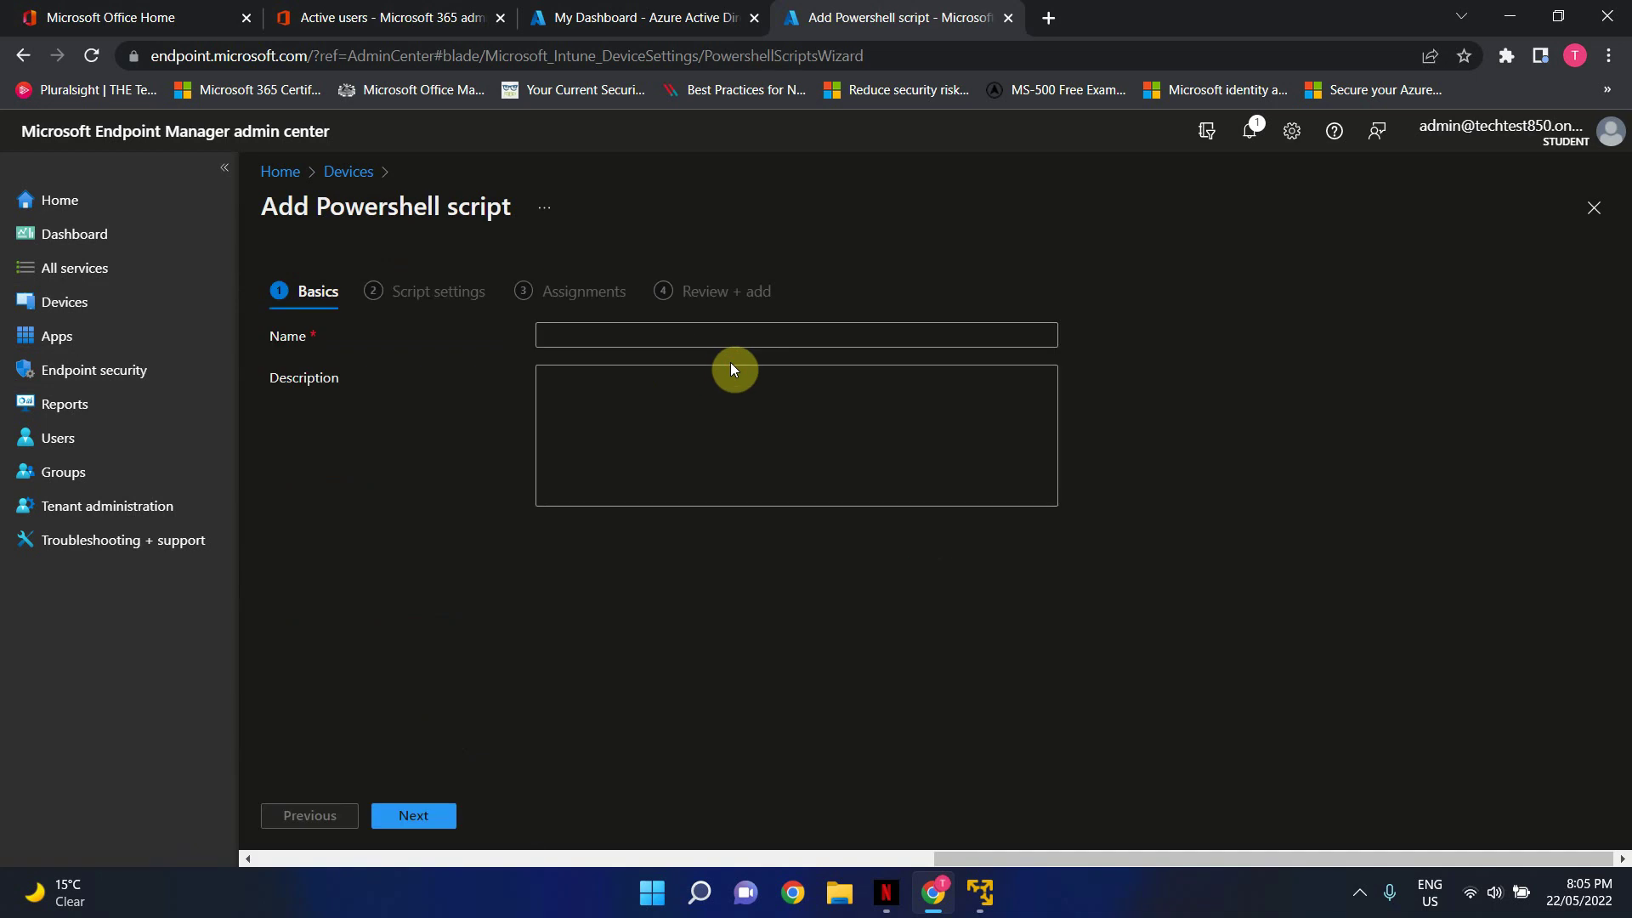
Step: Enter 'Change Wallpaper' as the script's name, correcting a typo
click(647, 332)
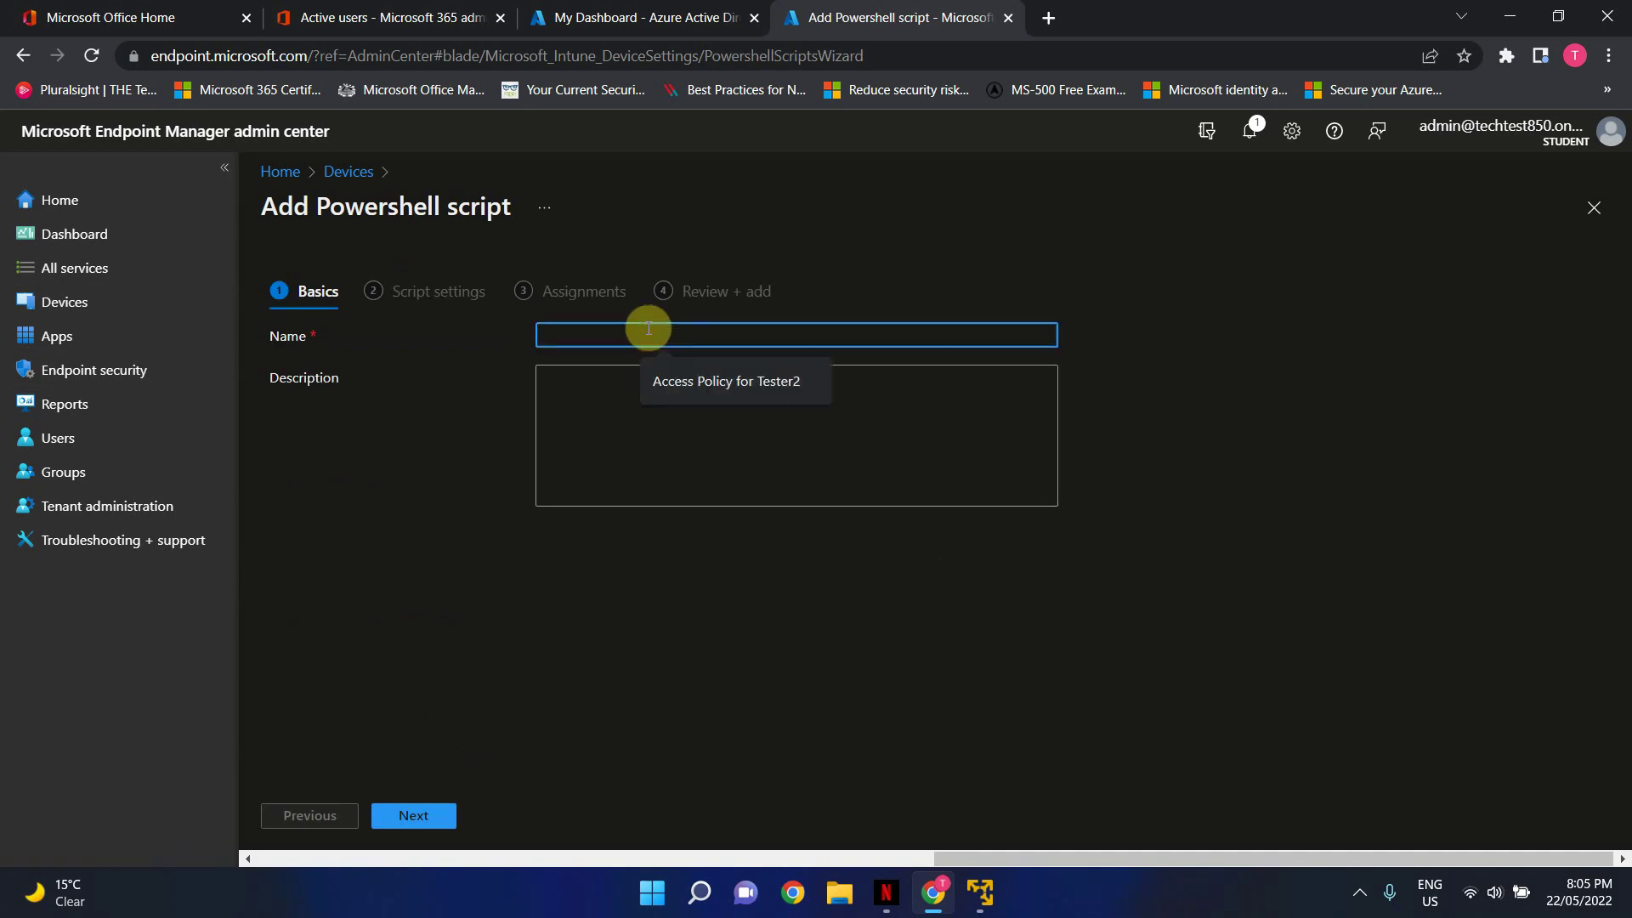
text(Change Wal)
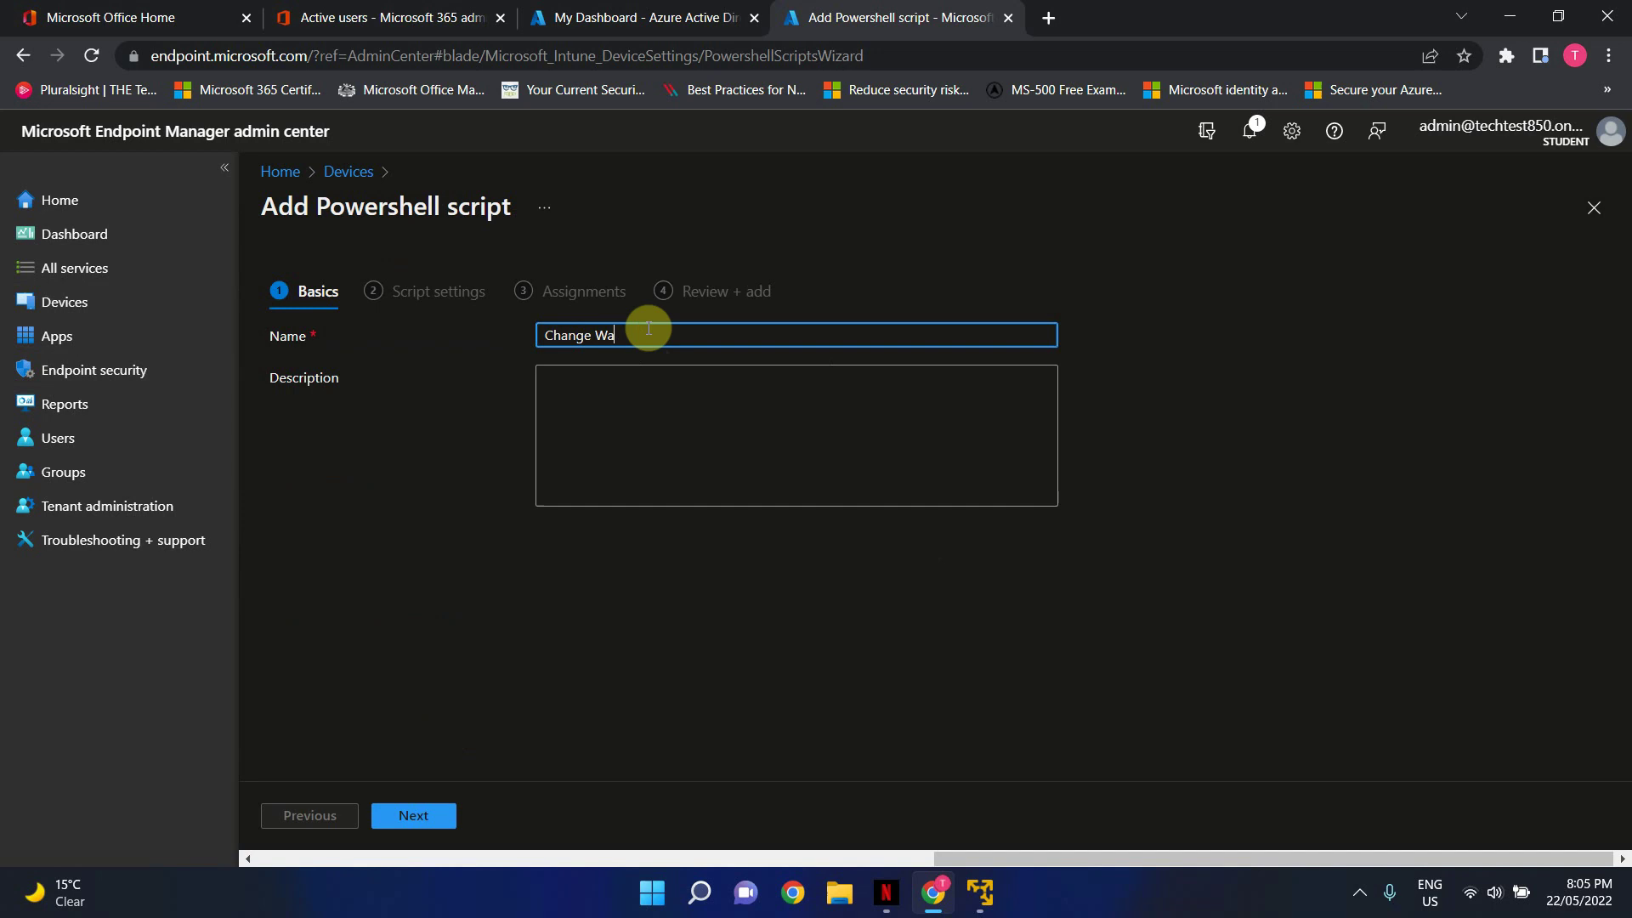
text(l)
text([pa)
key(BackSpace)
key(BackSpace)
key(BackSpace)
text(paper)
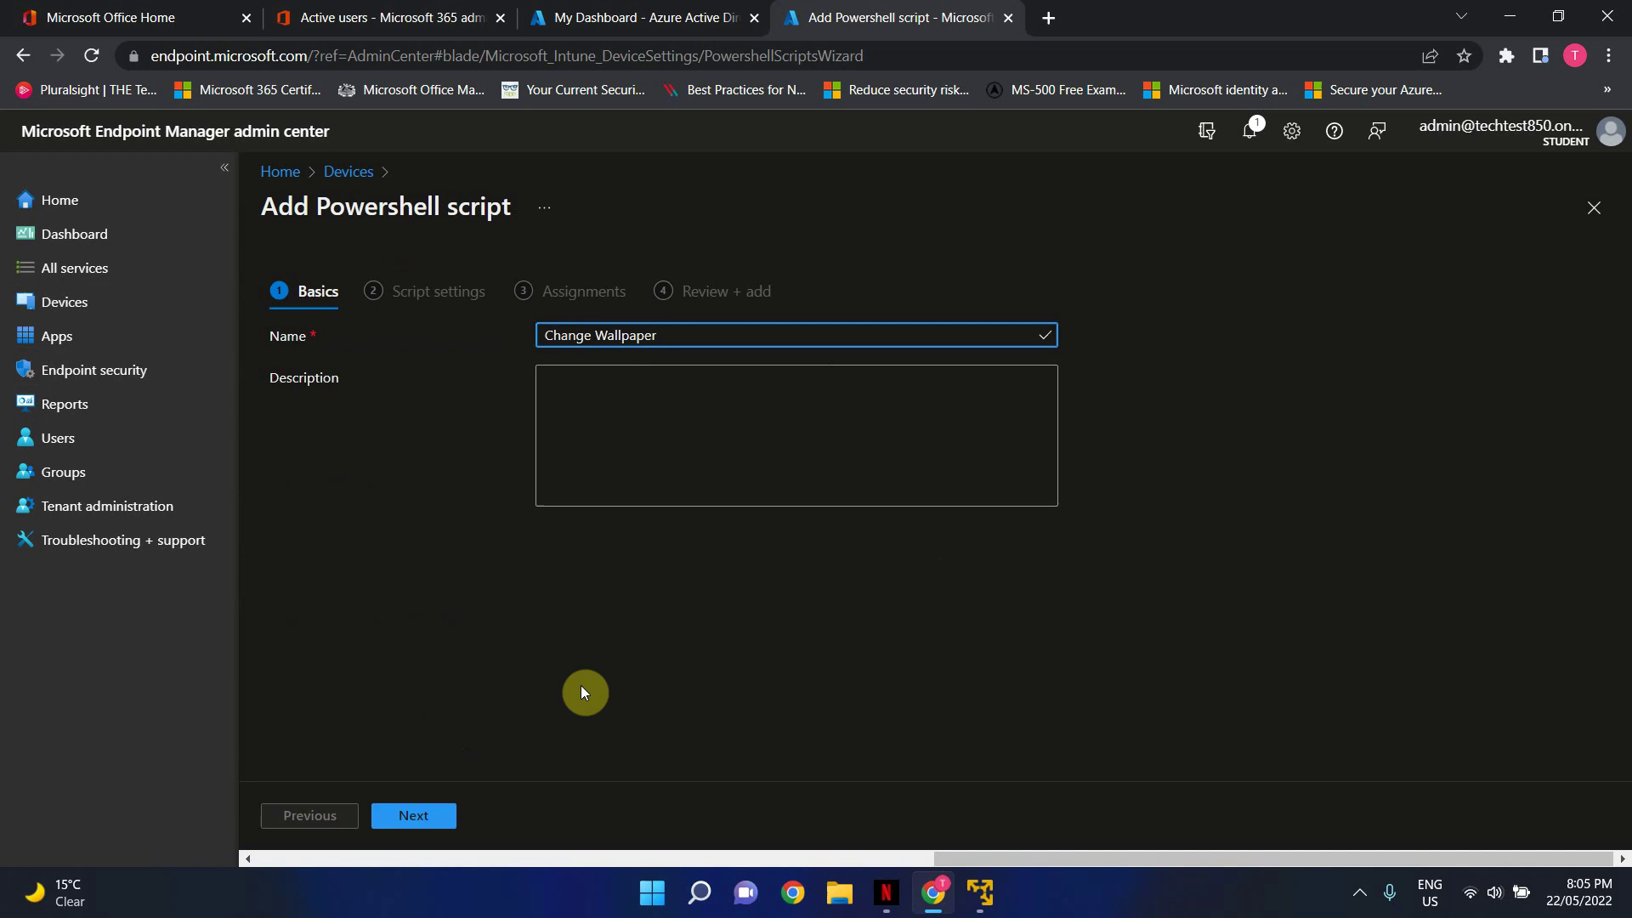
Step: Upload changewallpaper.ps1 from Downloads as the script file
click(395, 816)
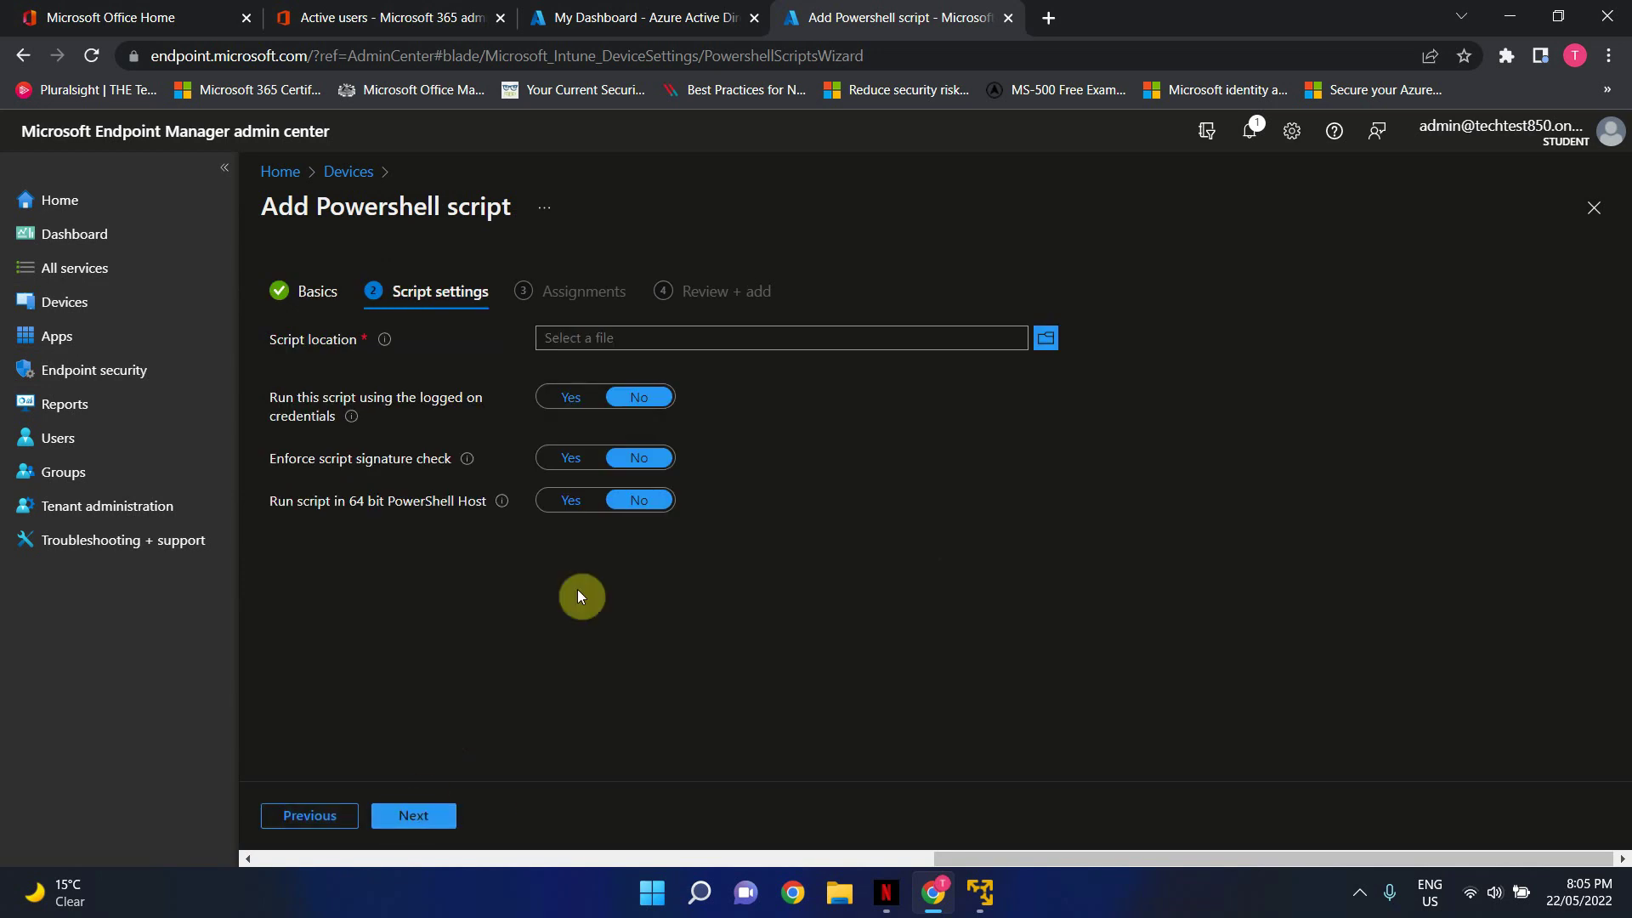
click(1045, 340)
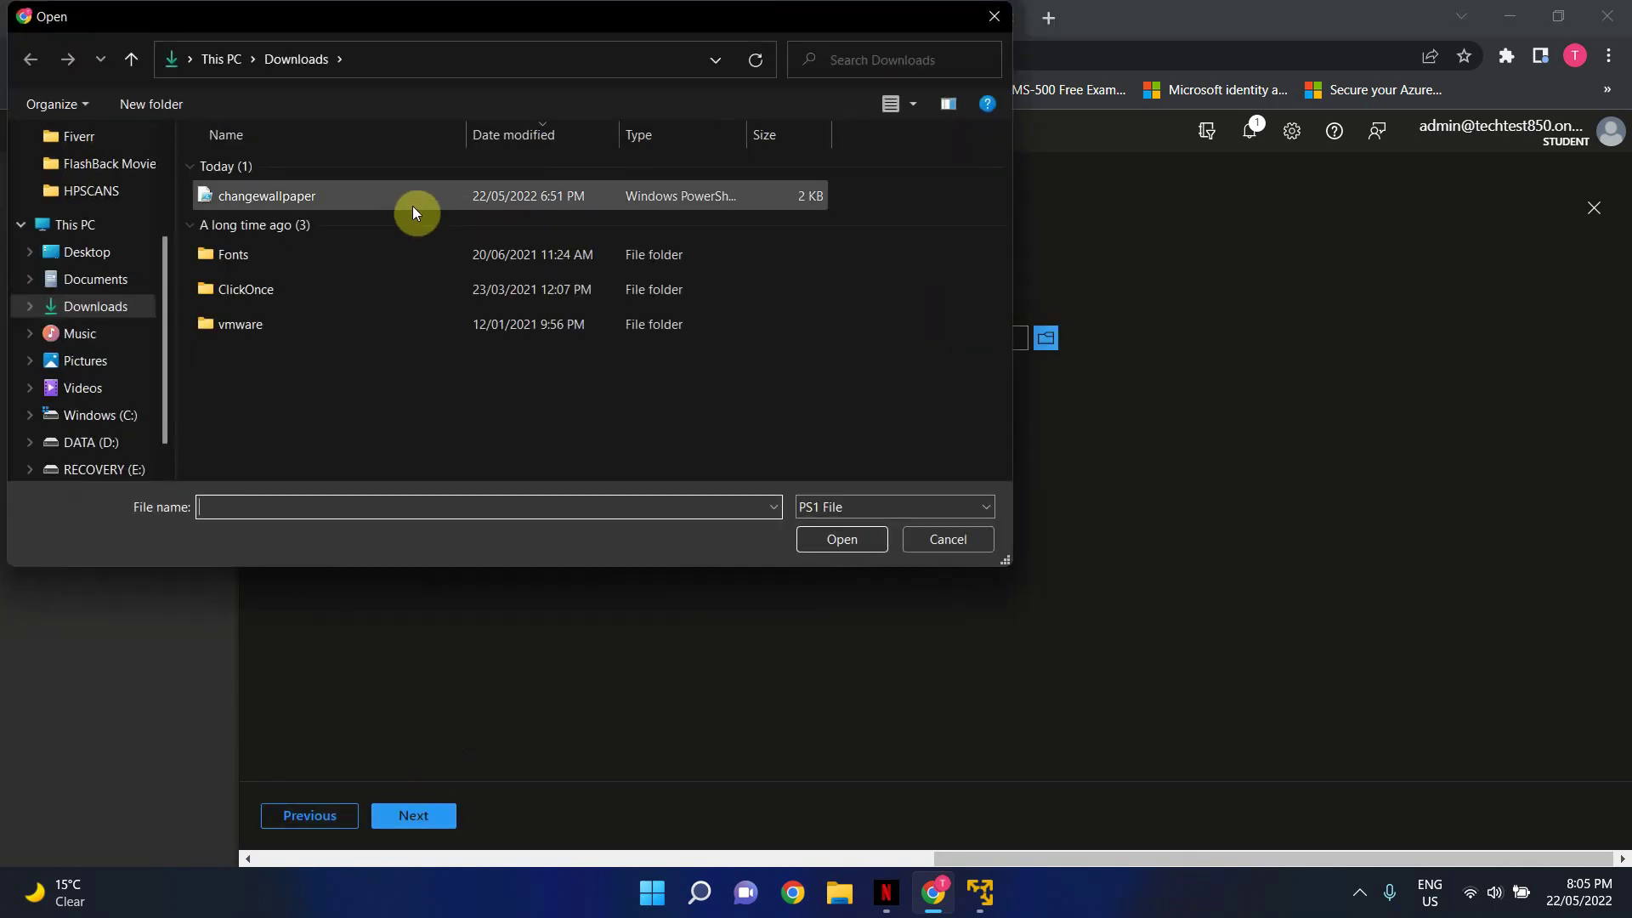
double_click(412, 200)
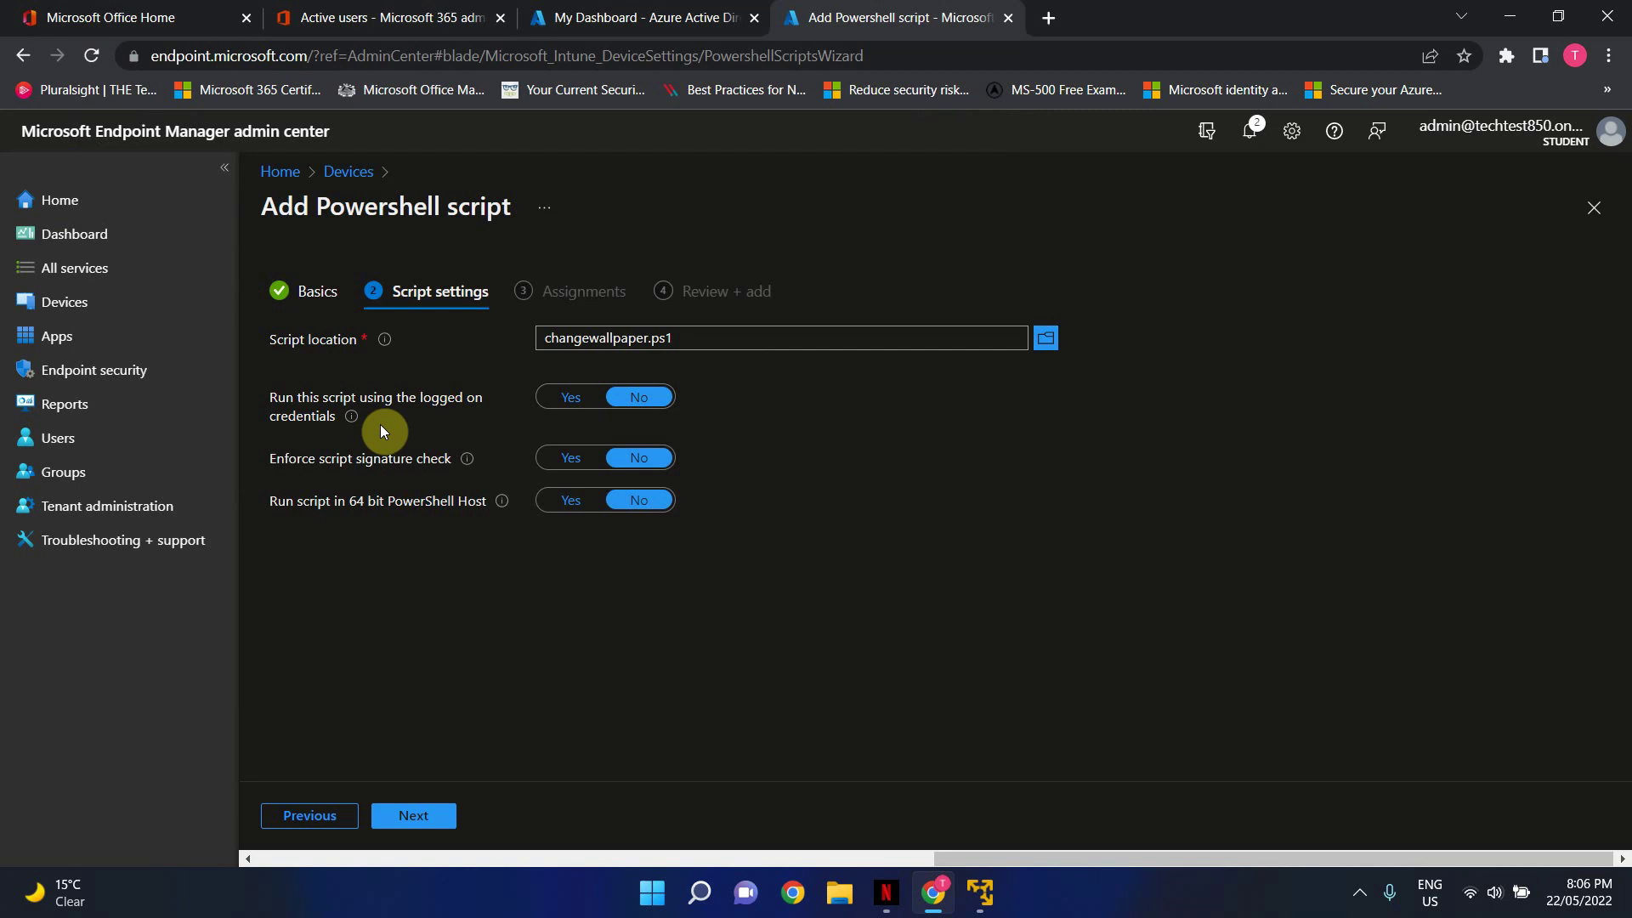
Step: Set the script to run using the logged-on user's credentials and proceed to Assignments
click(563, 403)
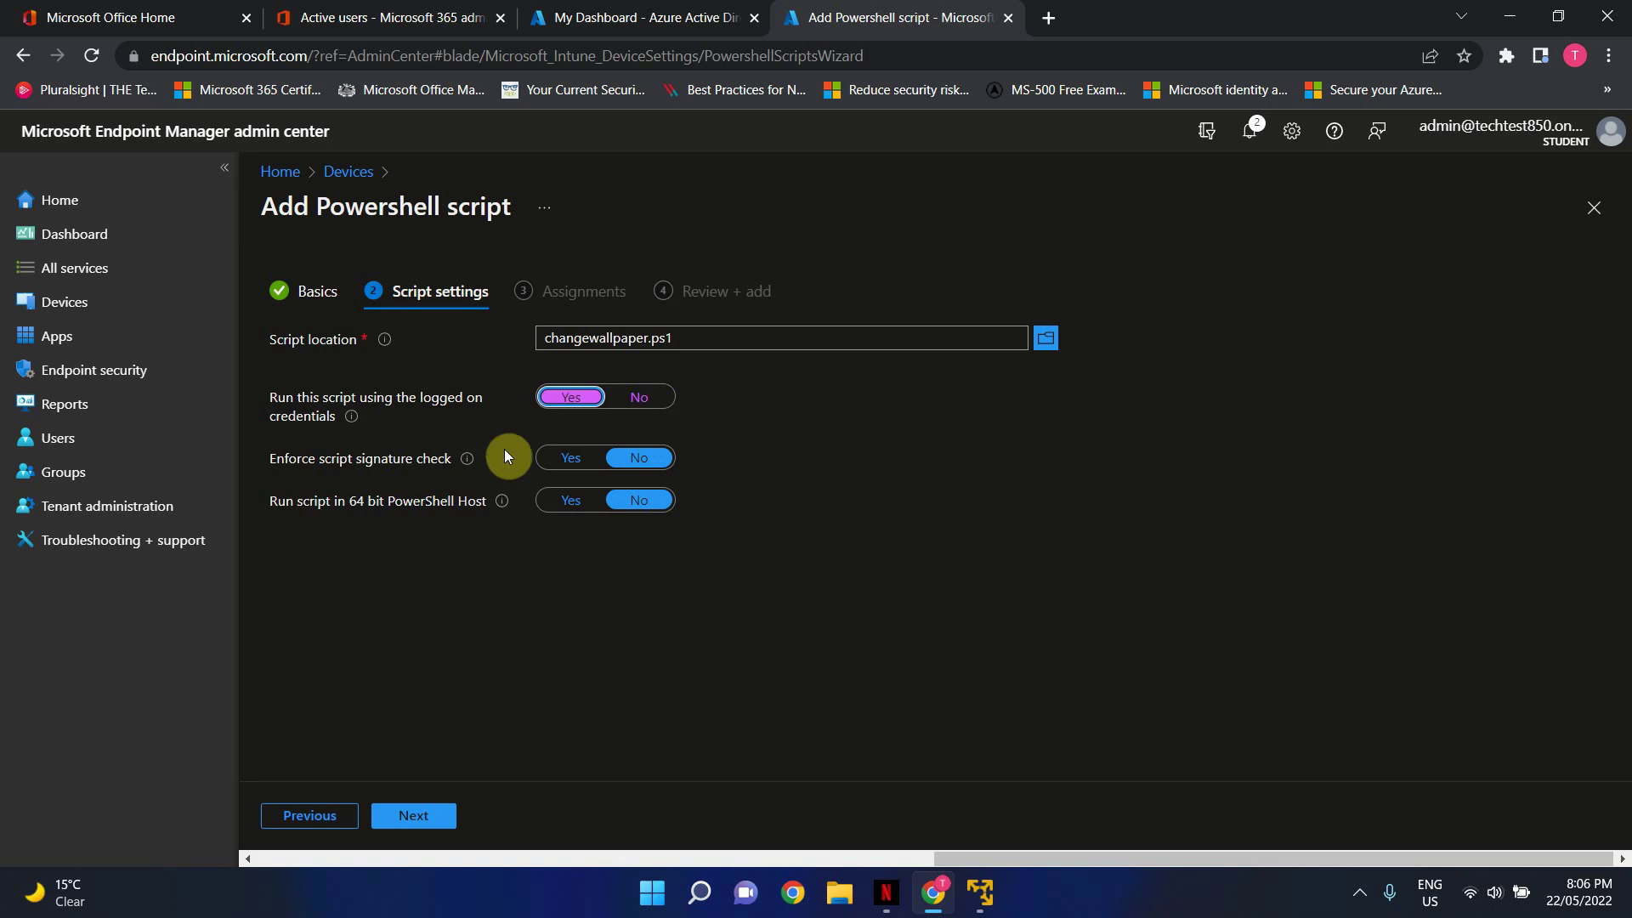
mouse_move(474, 466)
mouse_move(507, 516)
click(439, 821)
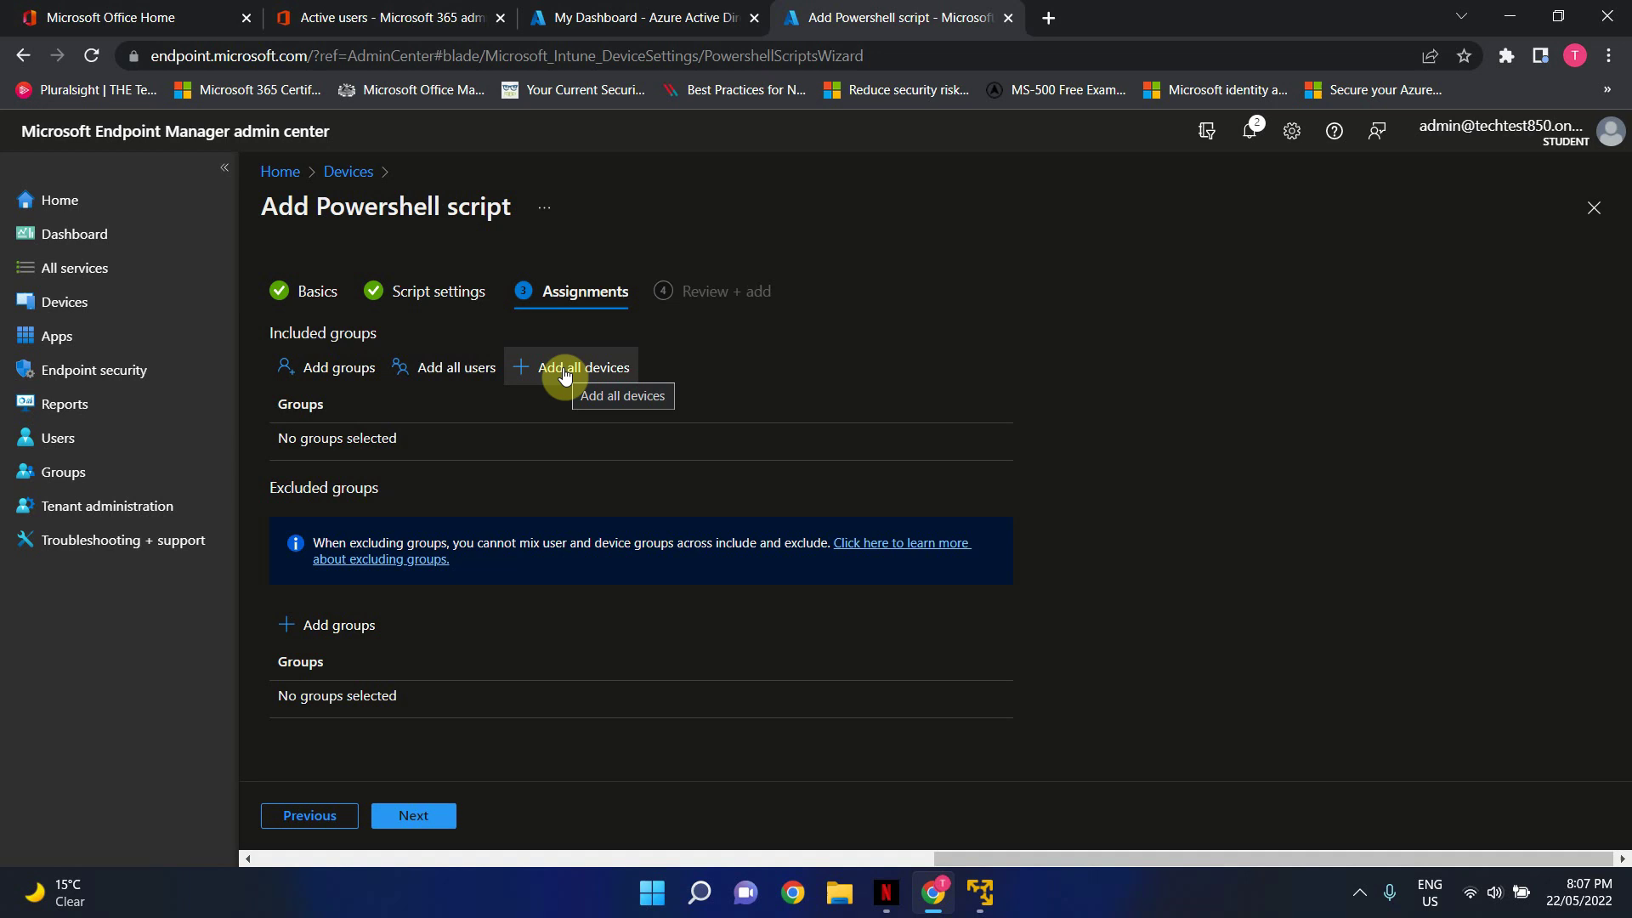
Step: Add All users under Included groups for the Change Wallpaper script
click(457, 377)
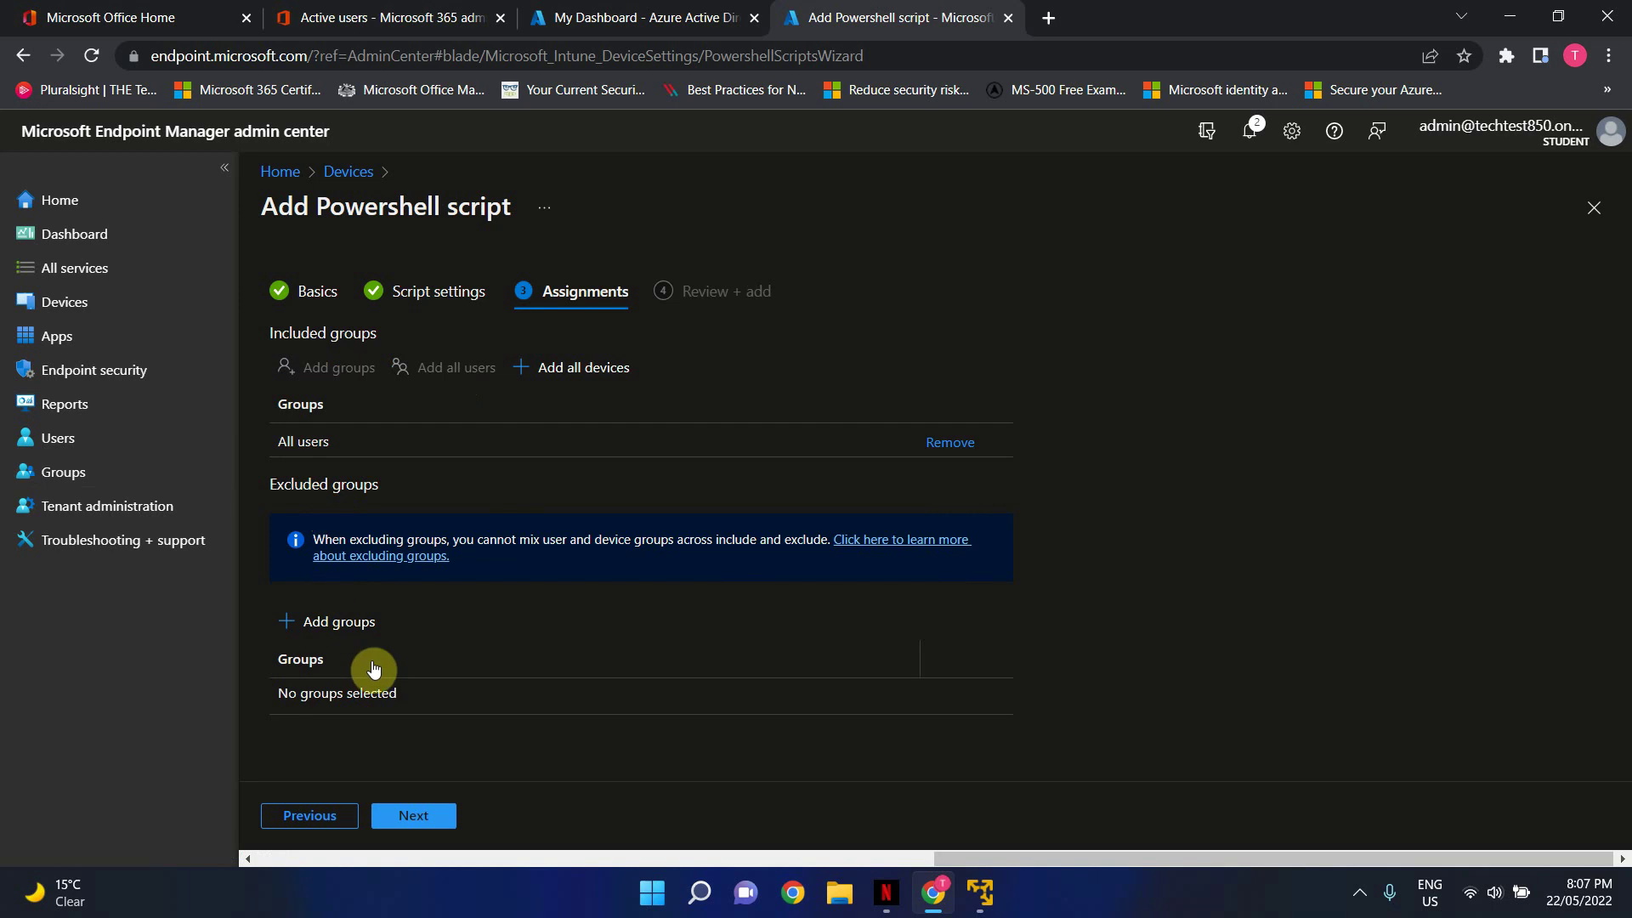
Step: Review the Change Wallpaper script summary and add the script
click(381, 809)
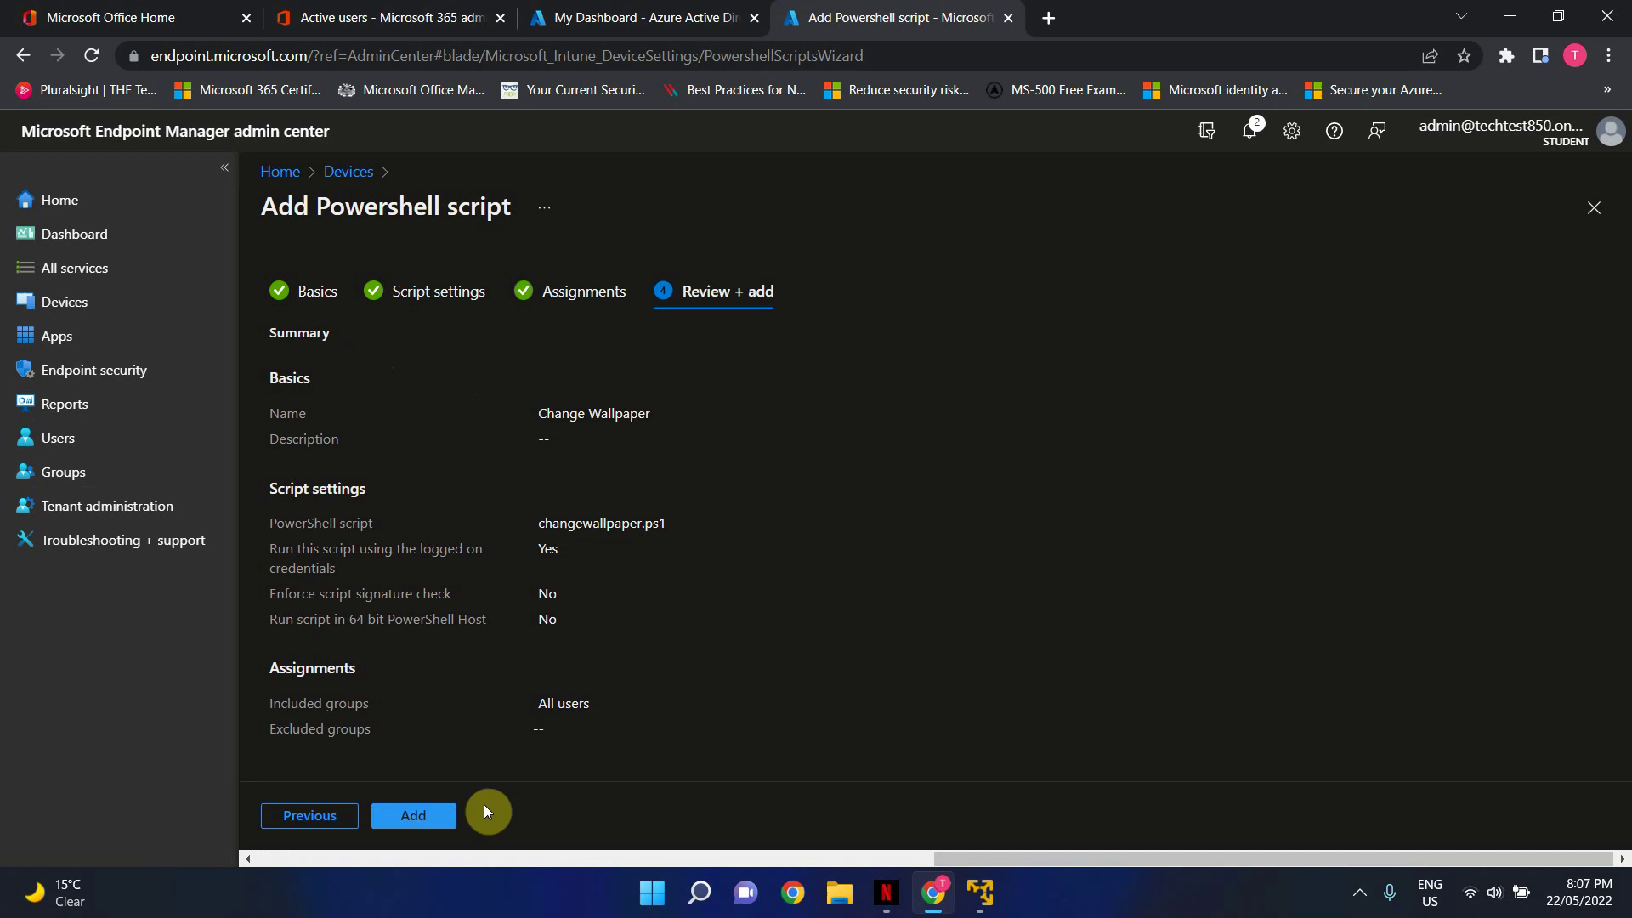
click(422, 812)
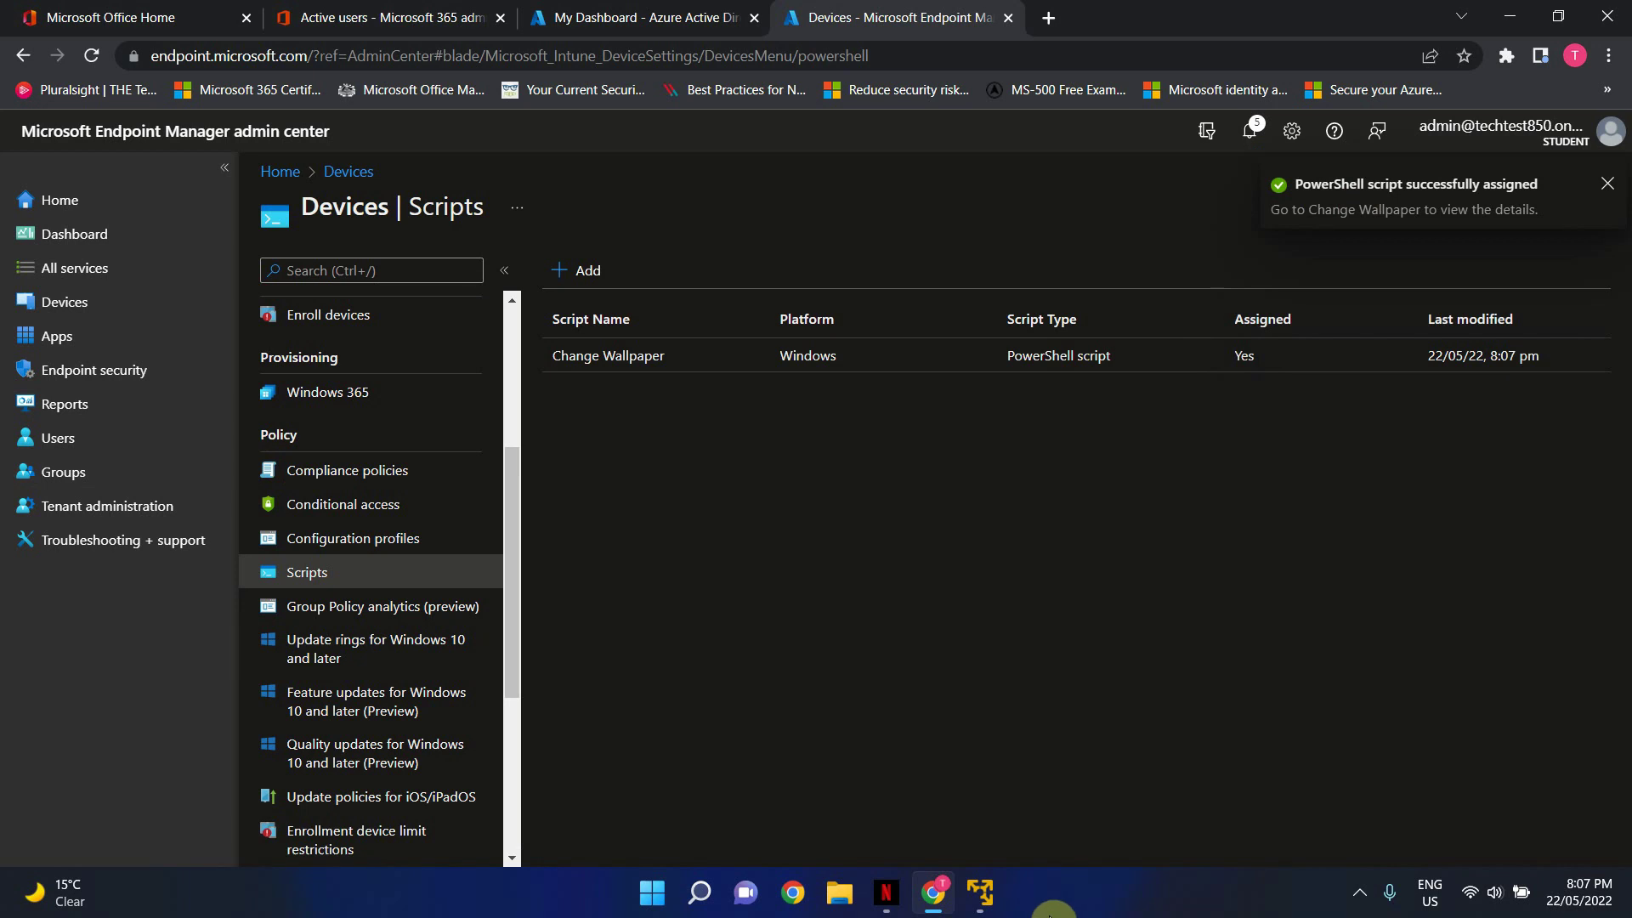
Step: Dismiss the News and Interests panel and sign out of the Windows 10 VM account
click(977, 903)
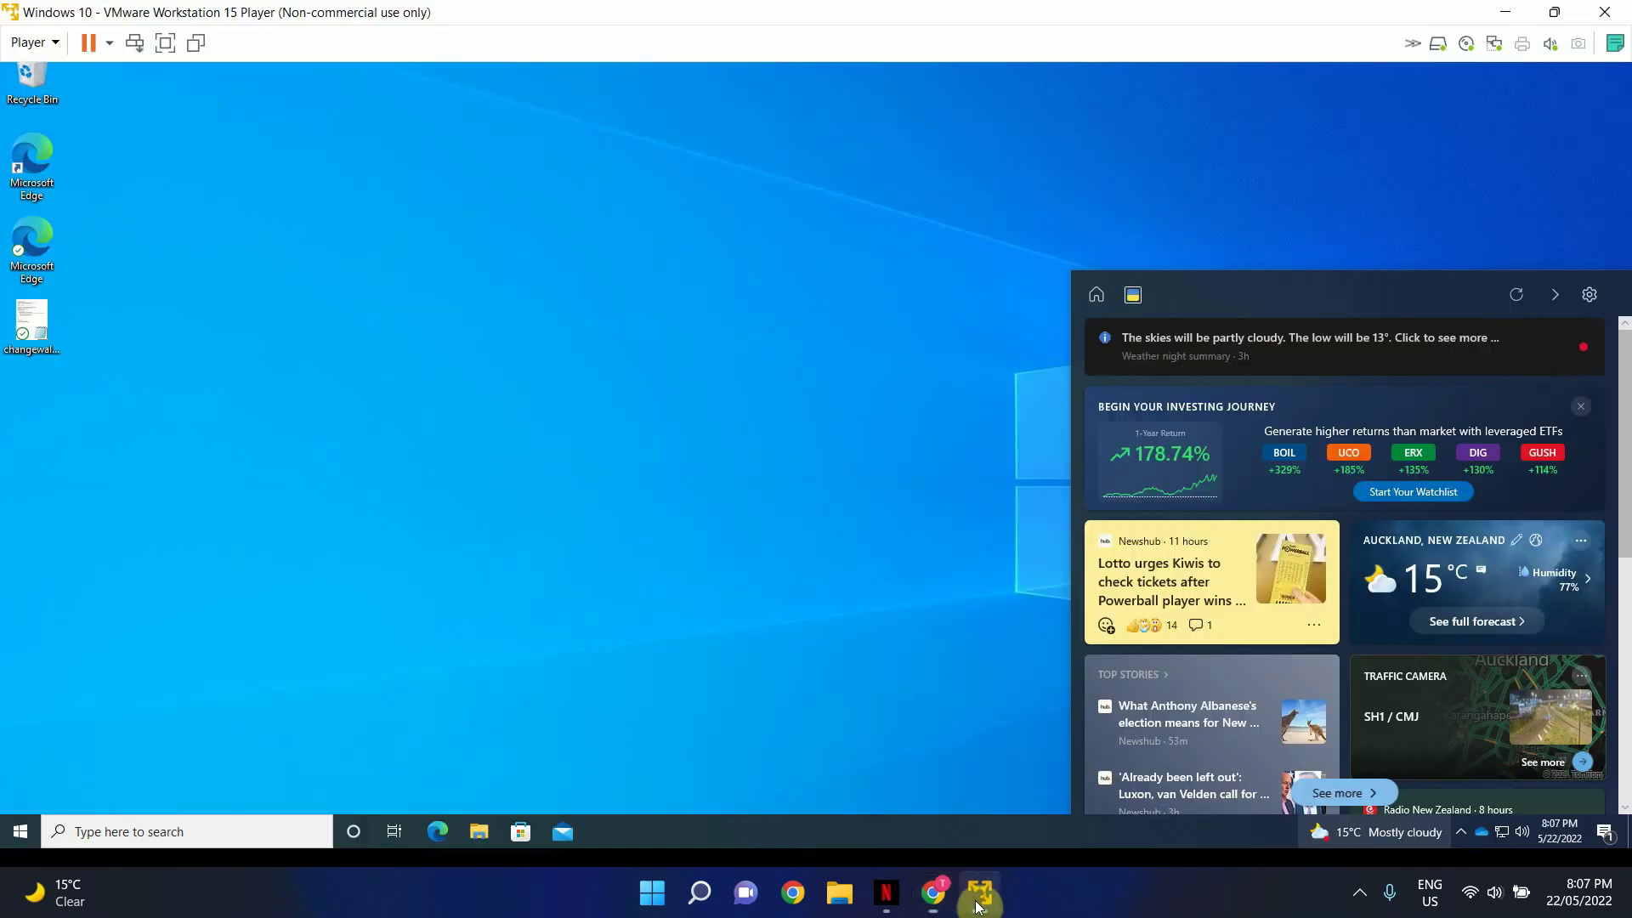
click(790, 614)
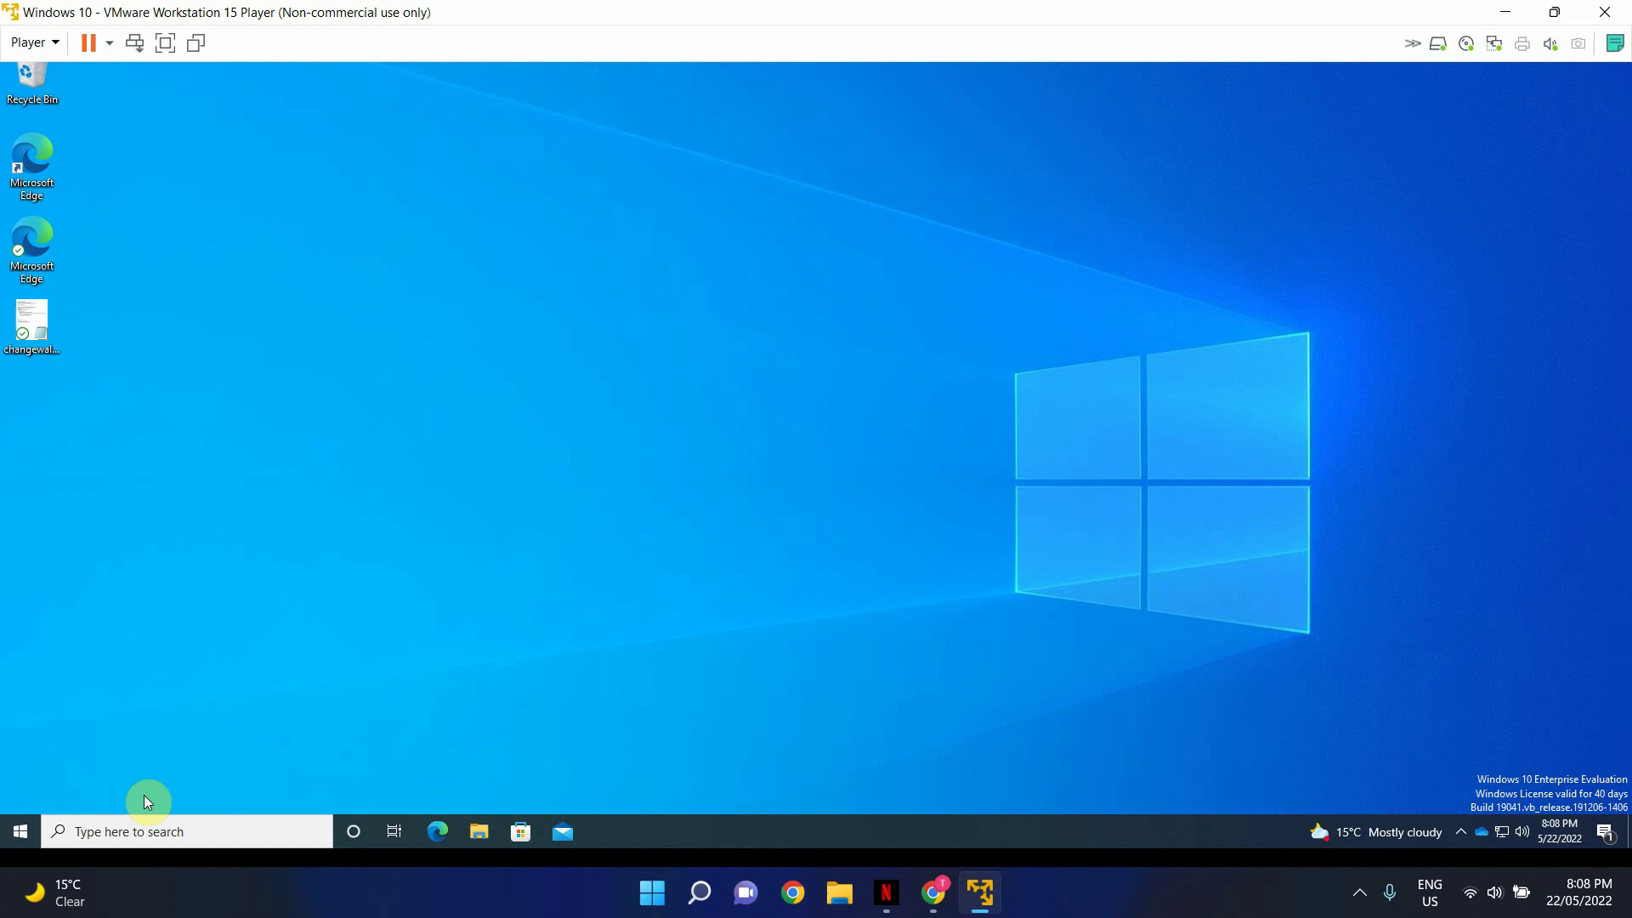
click(22, 843)
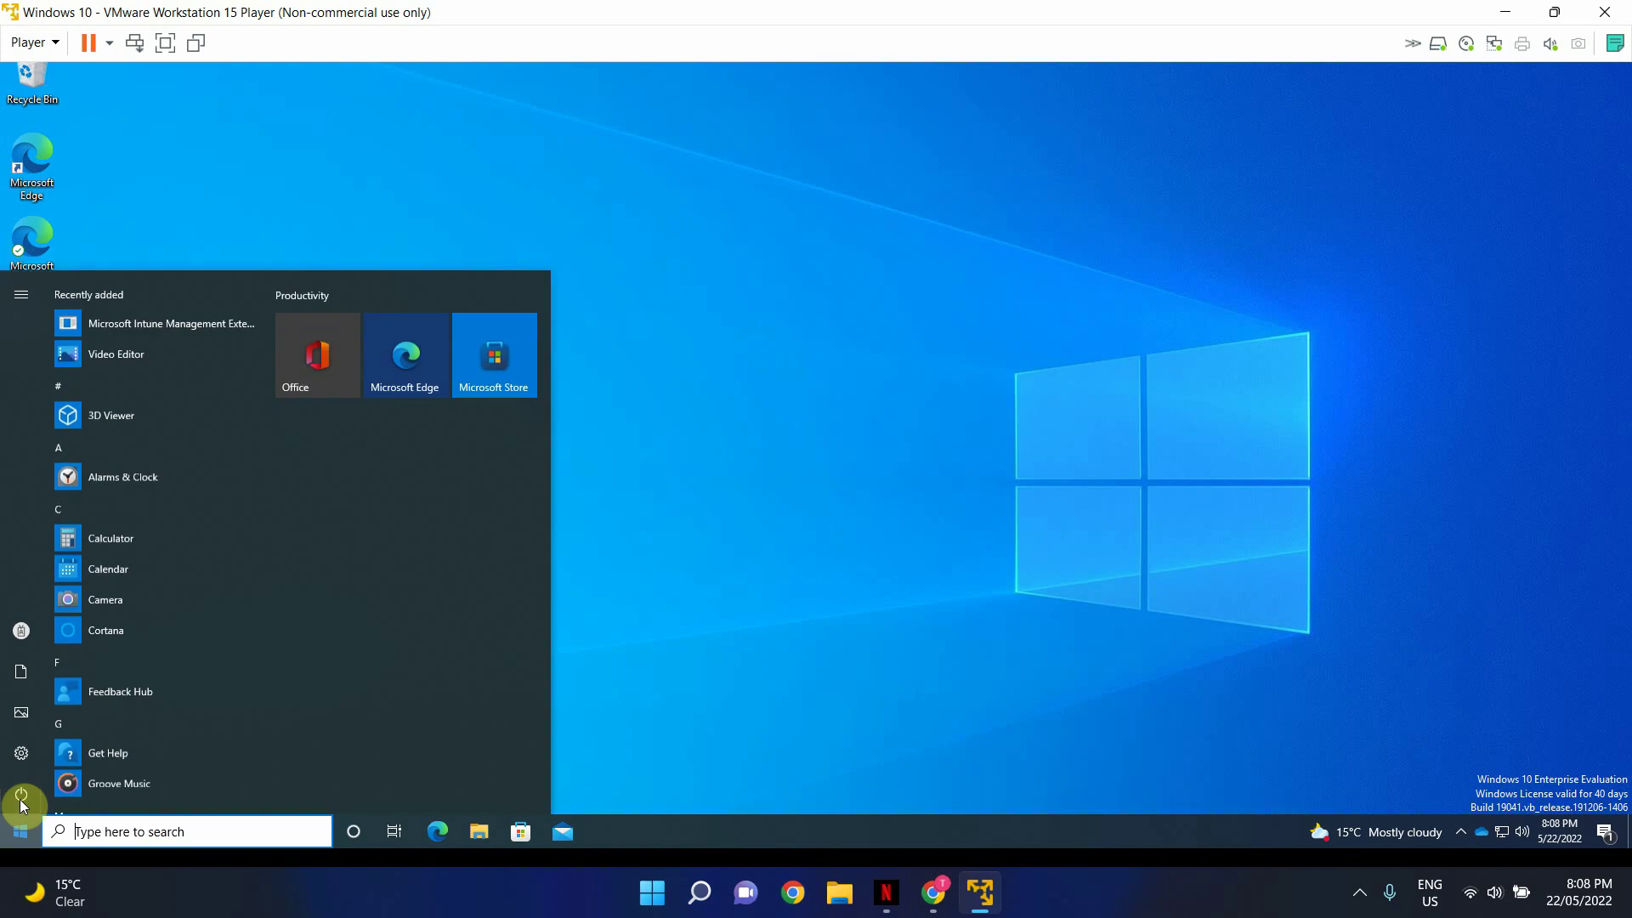
click(21, 627)
click(70, 554)
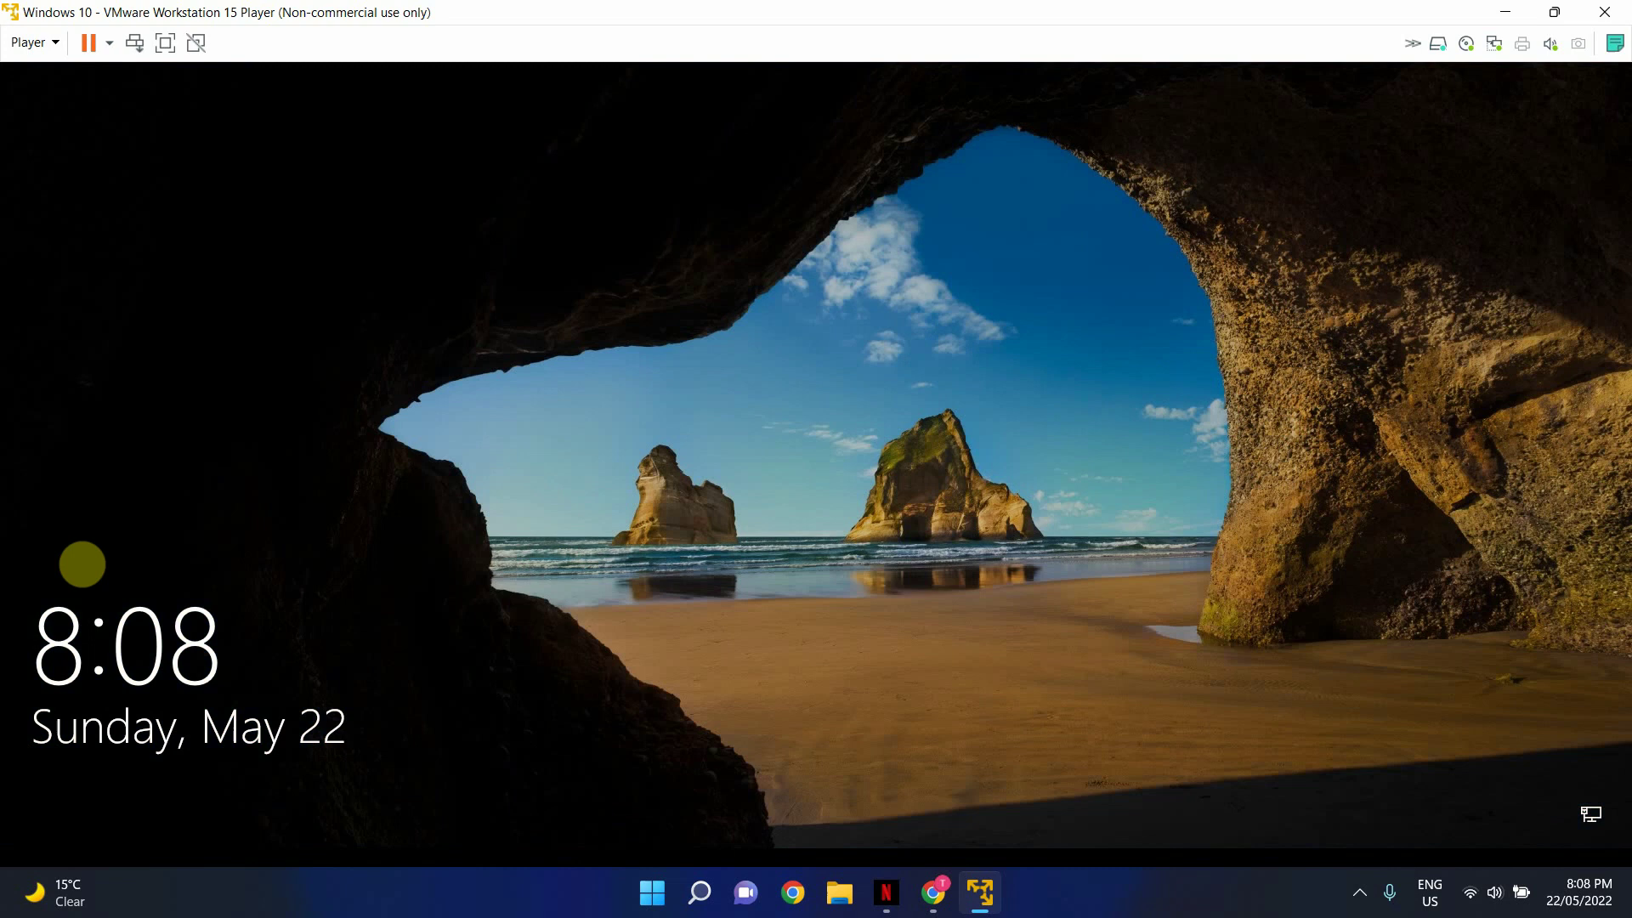
click(83, 564)
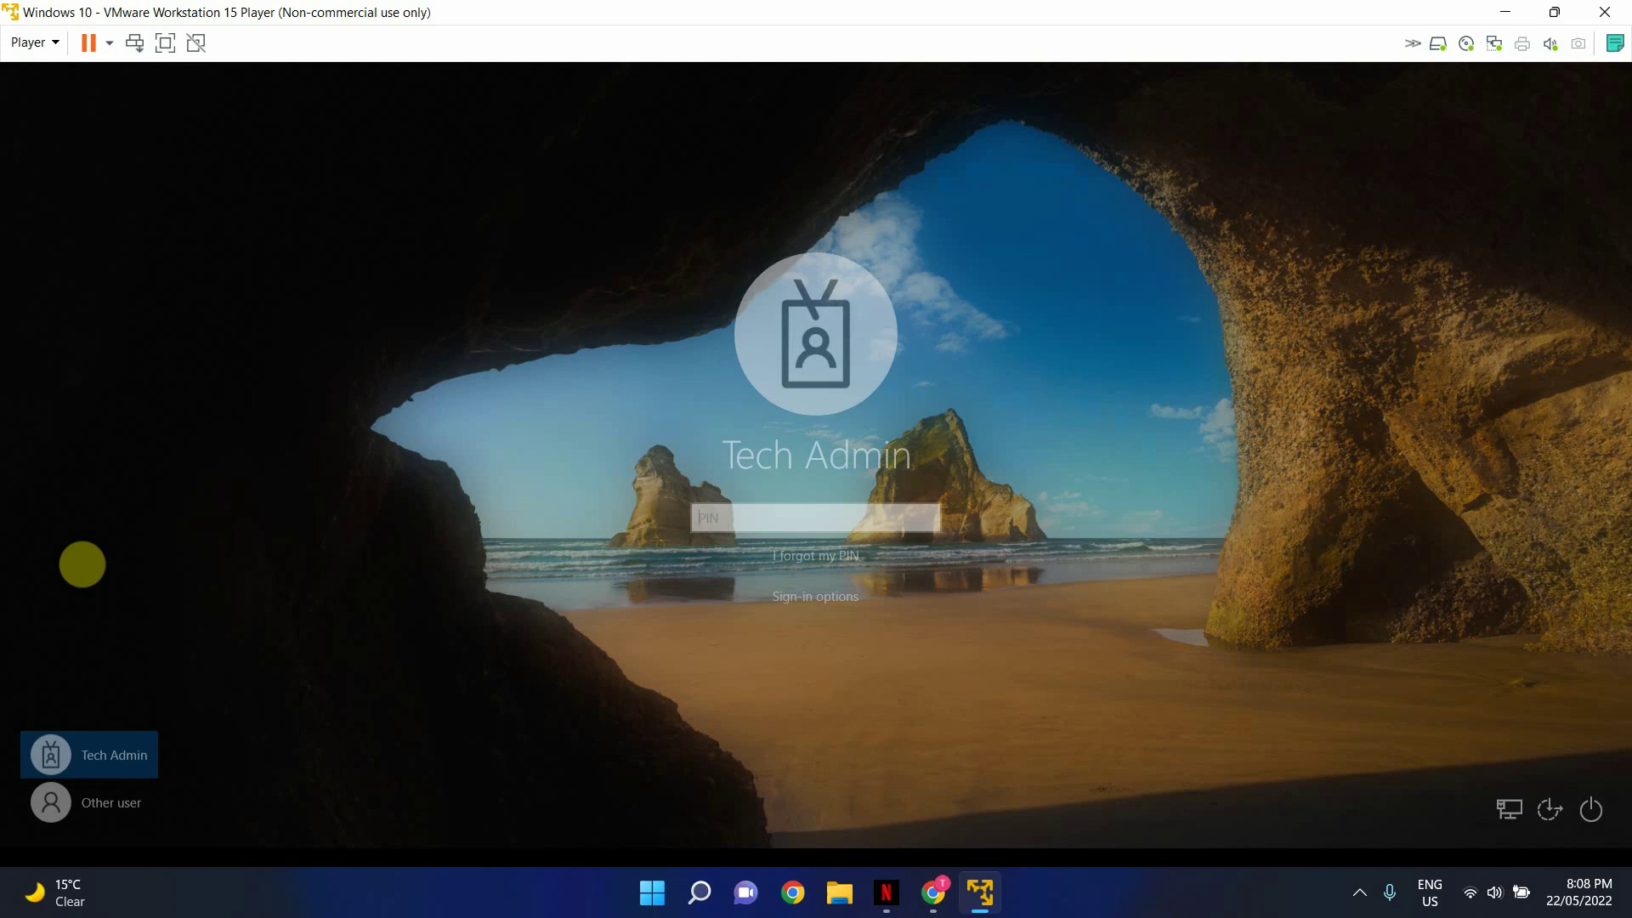
text(•••••)
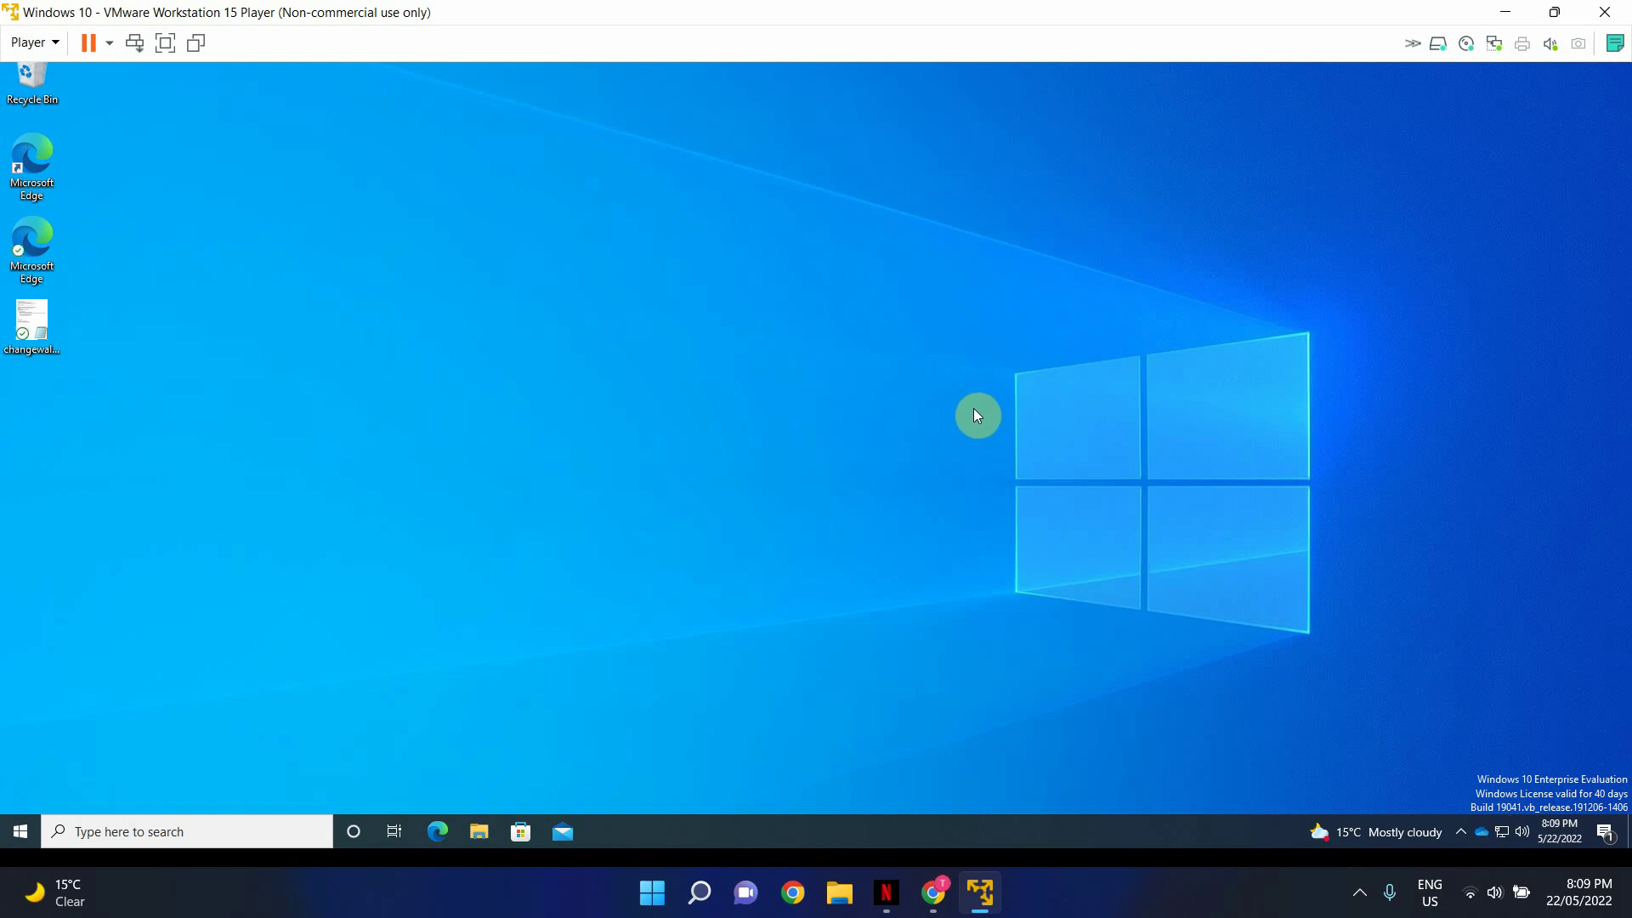
Step: Pause the screen recorder from the system tray, then return to Endpoint Manager in Chrome
click(1359, 894)
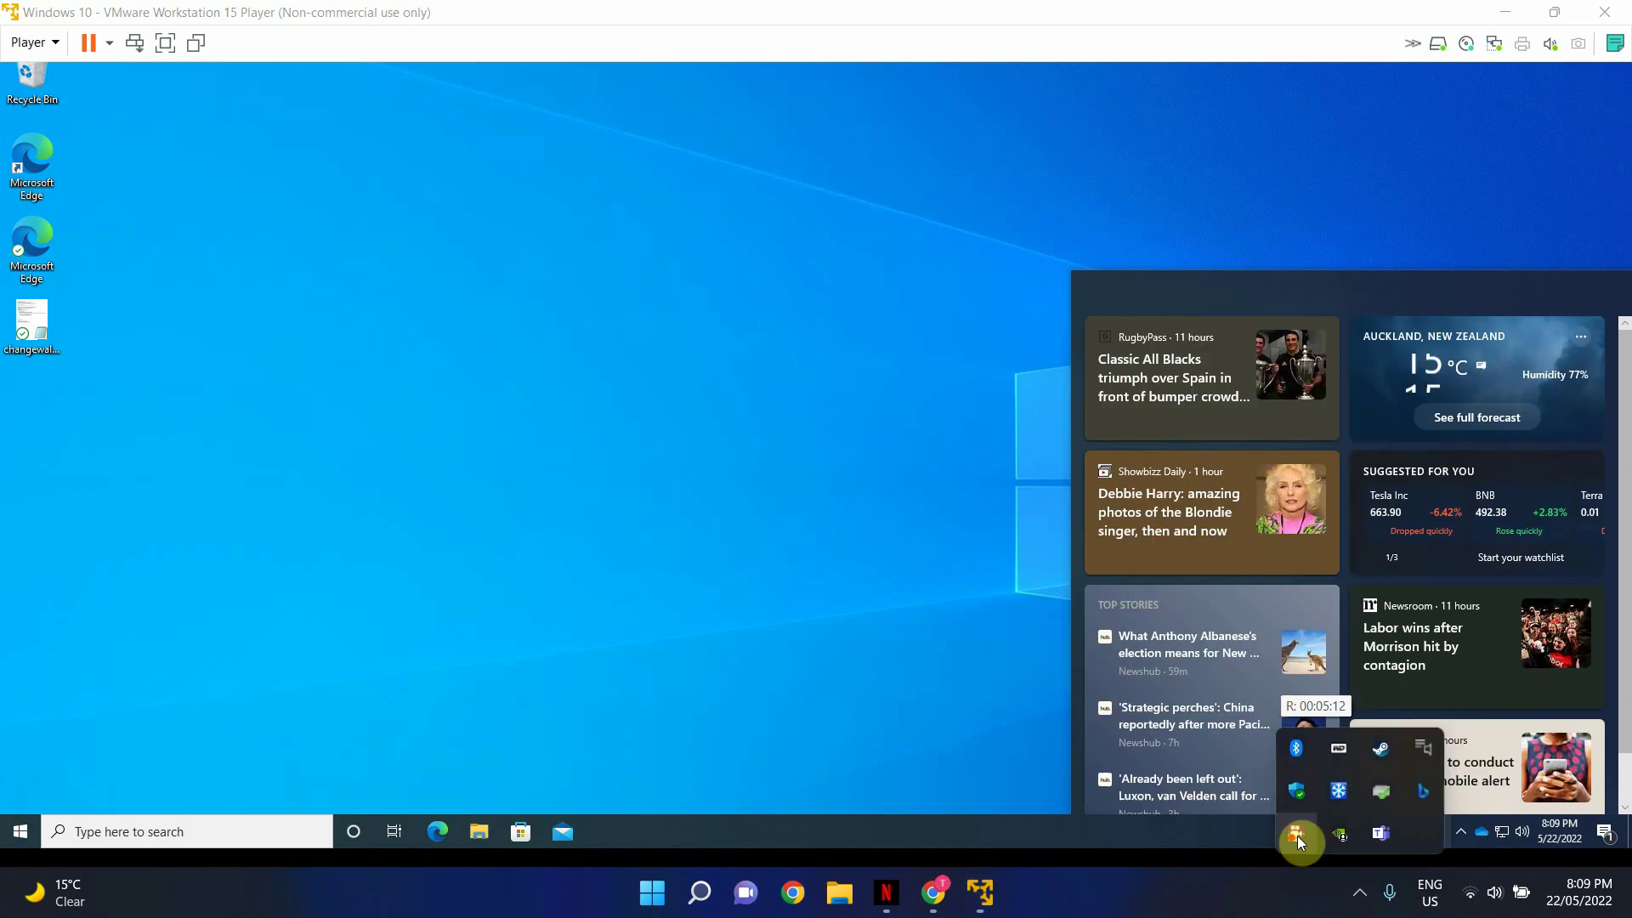
right_click(1296, 833)
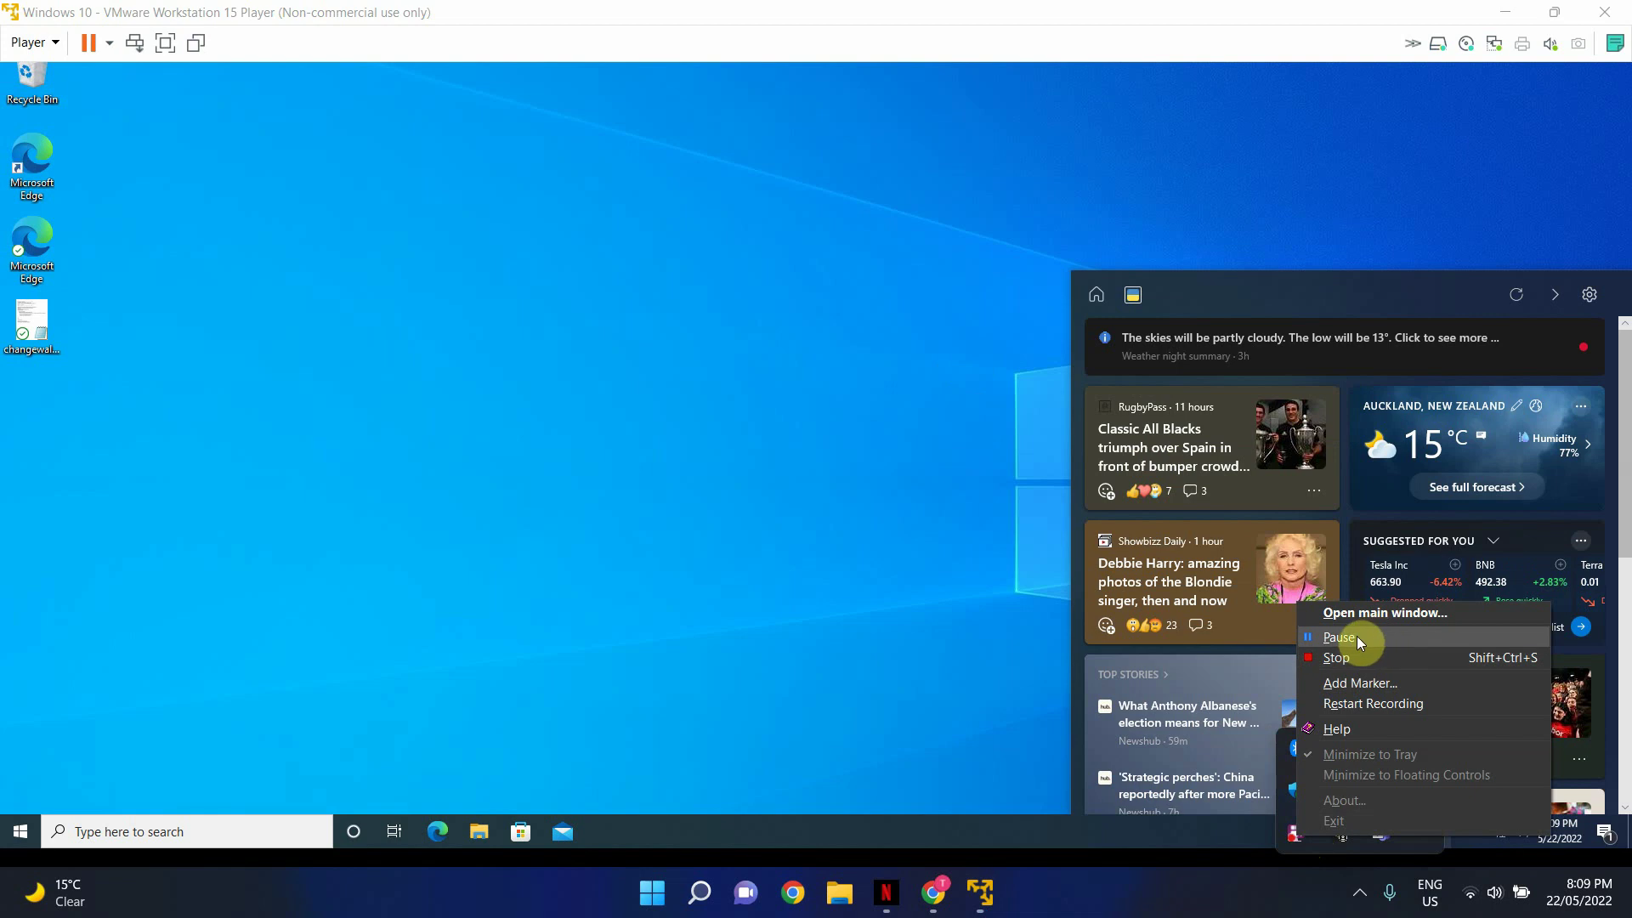
click(1356, 638)
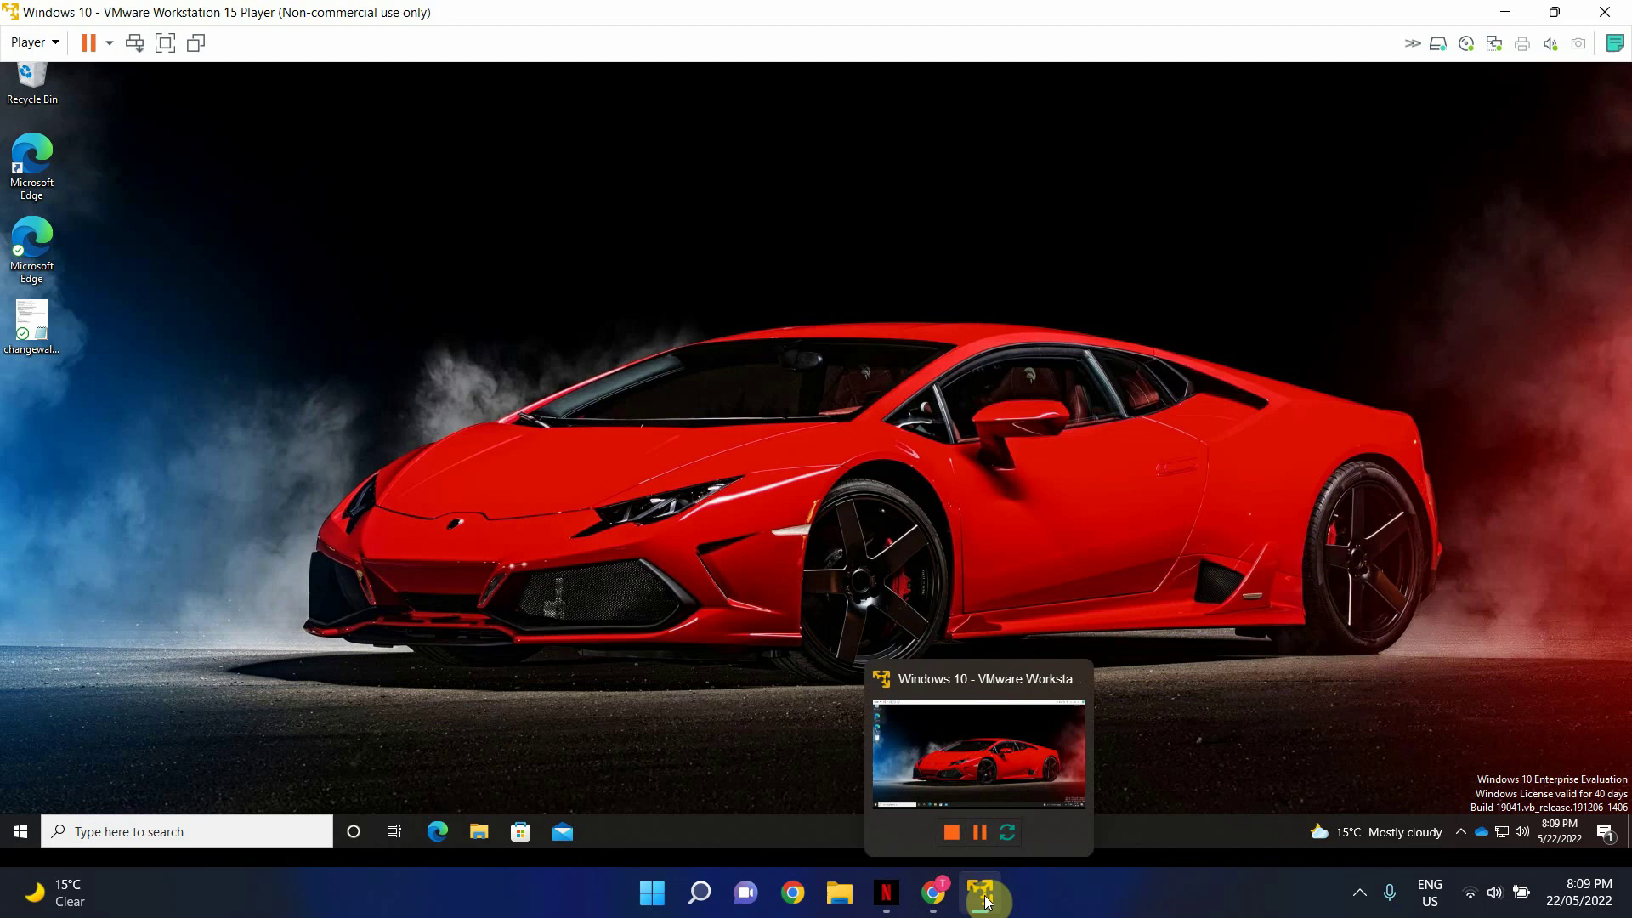
click(938, 888)
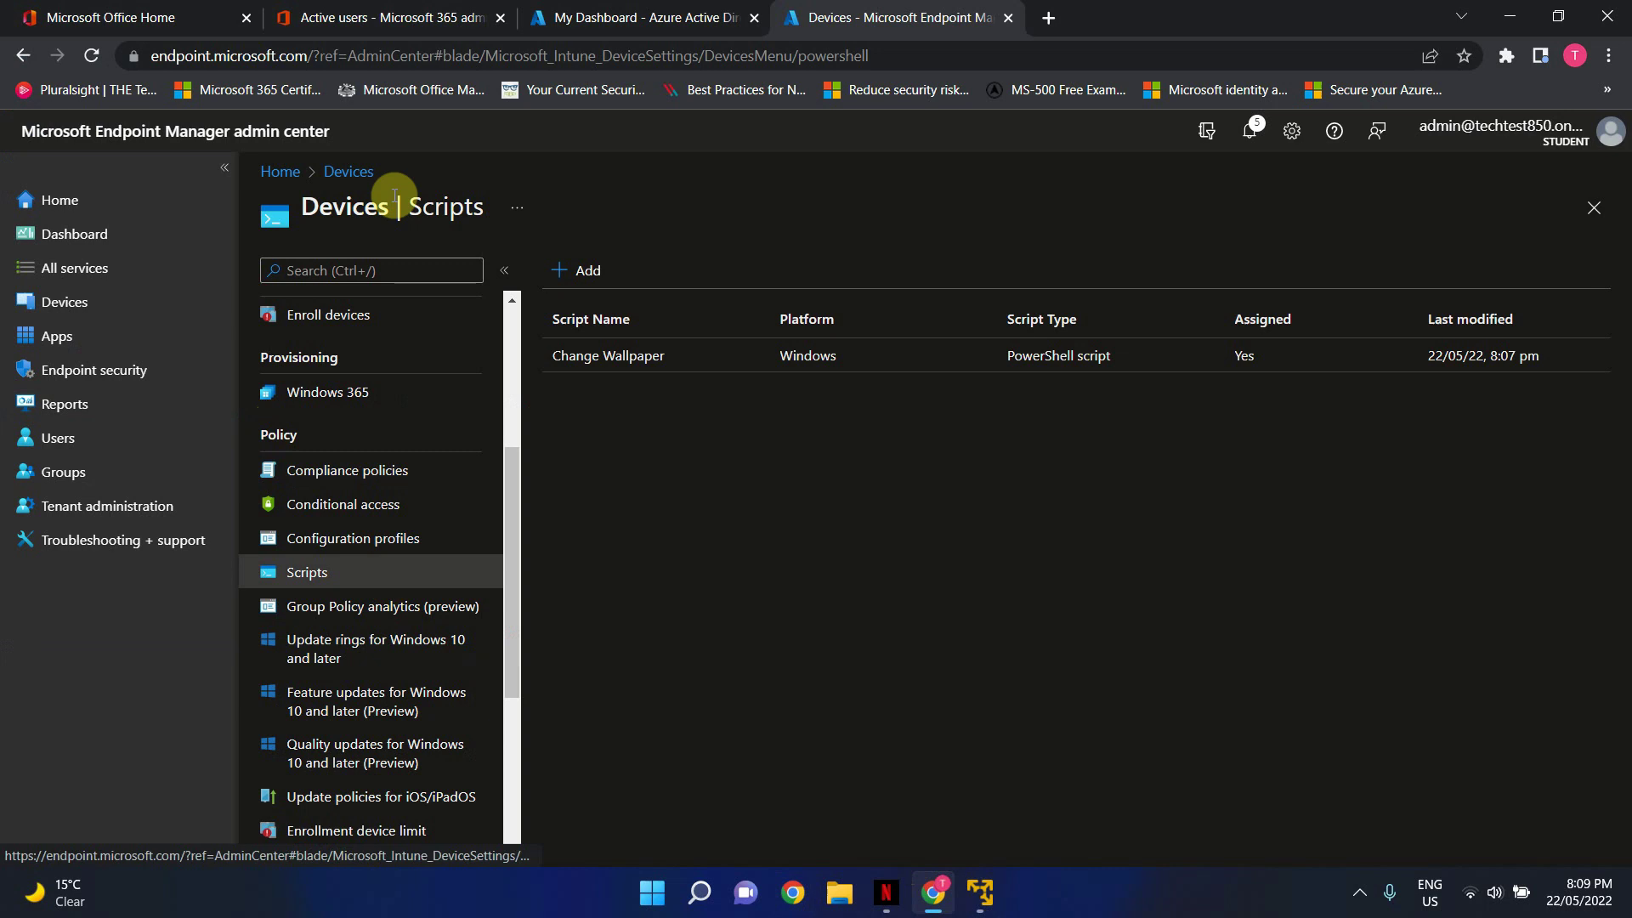
Step: Open the Change Wallpaper script from Devices > Scripts and review its overview status counts
click(345, 172)
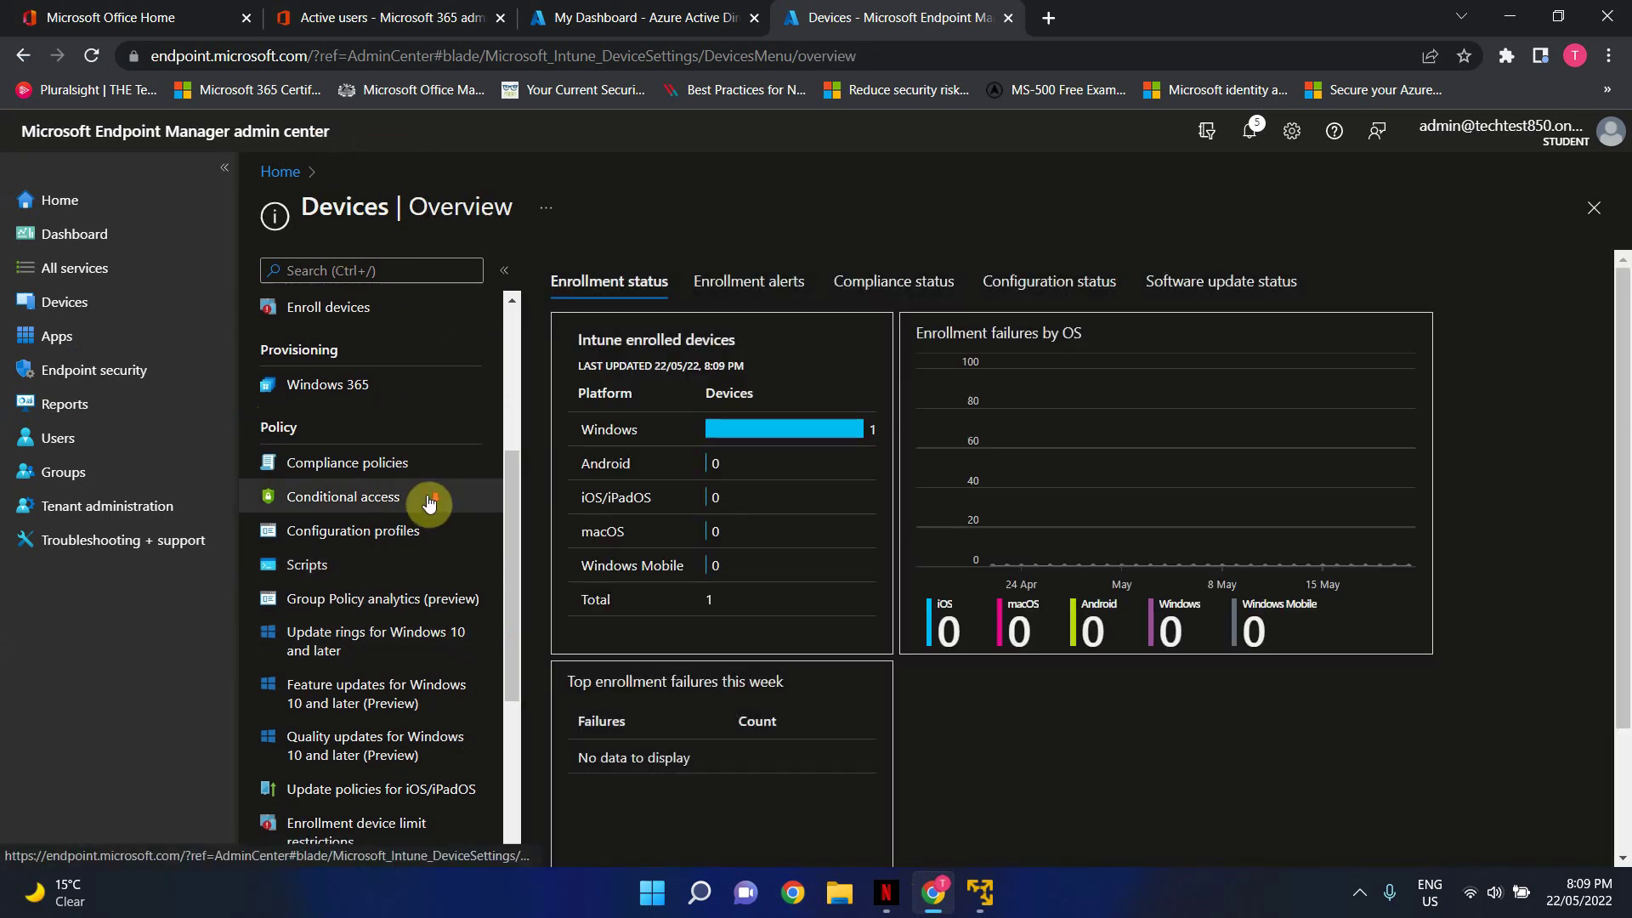
scroll(425, 501, down, 3)
click(321, 364)
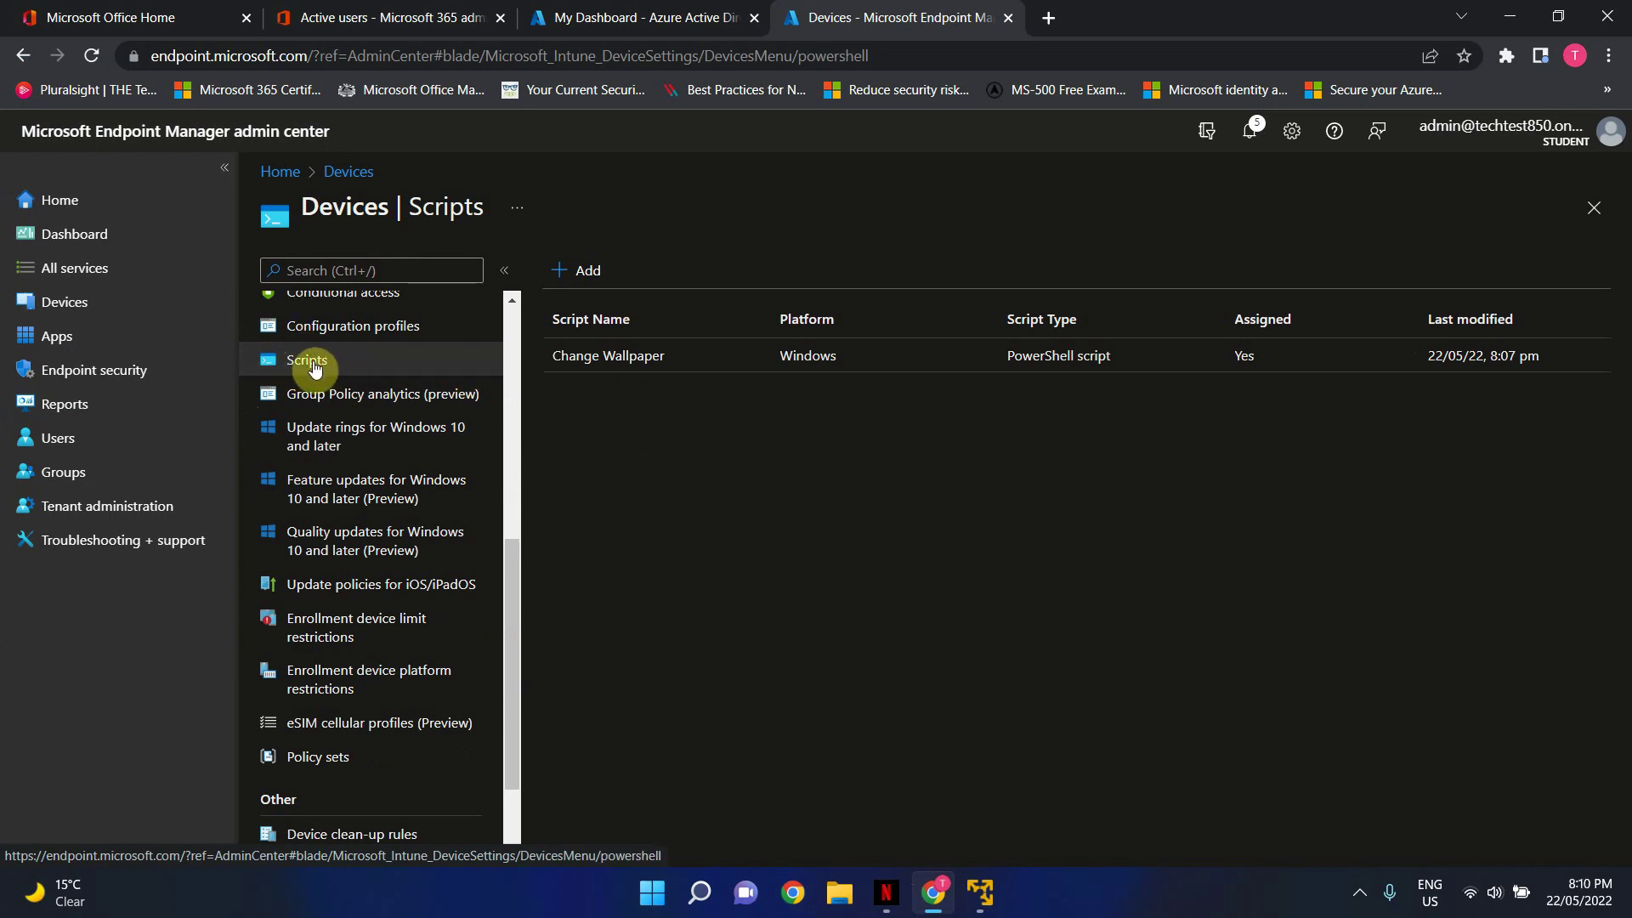
click(601, 358)
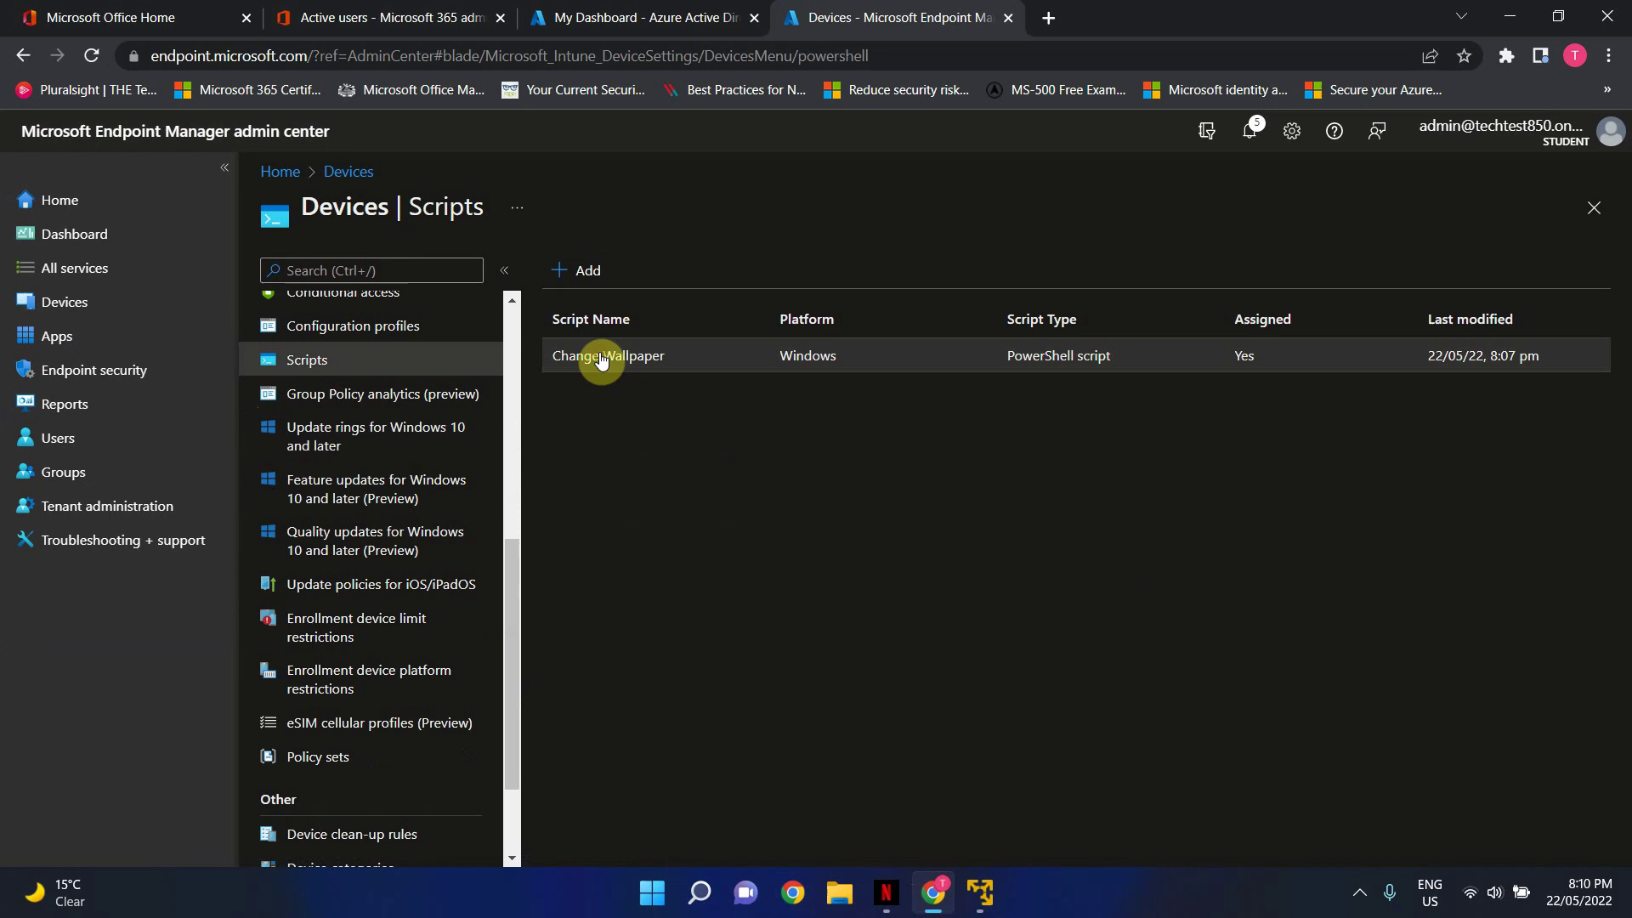
scroll(529, 476, down, 3)
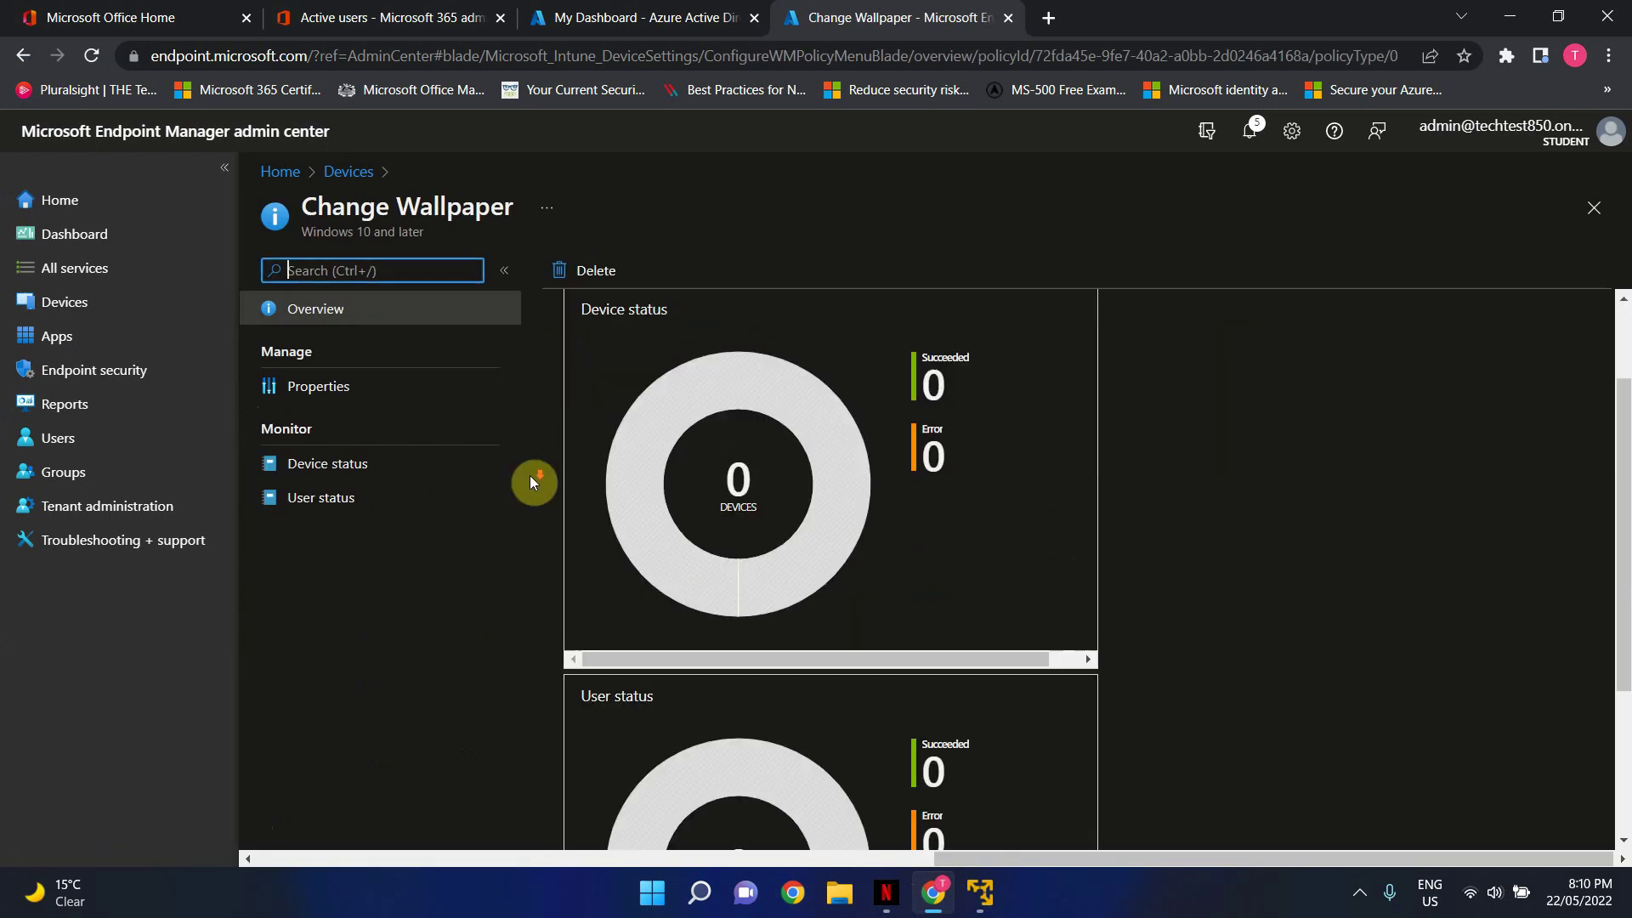
scroll(696, 426, up, 3)
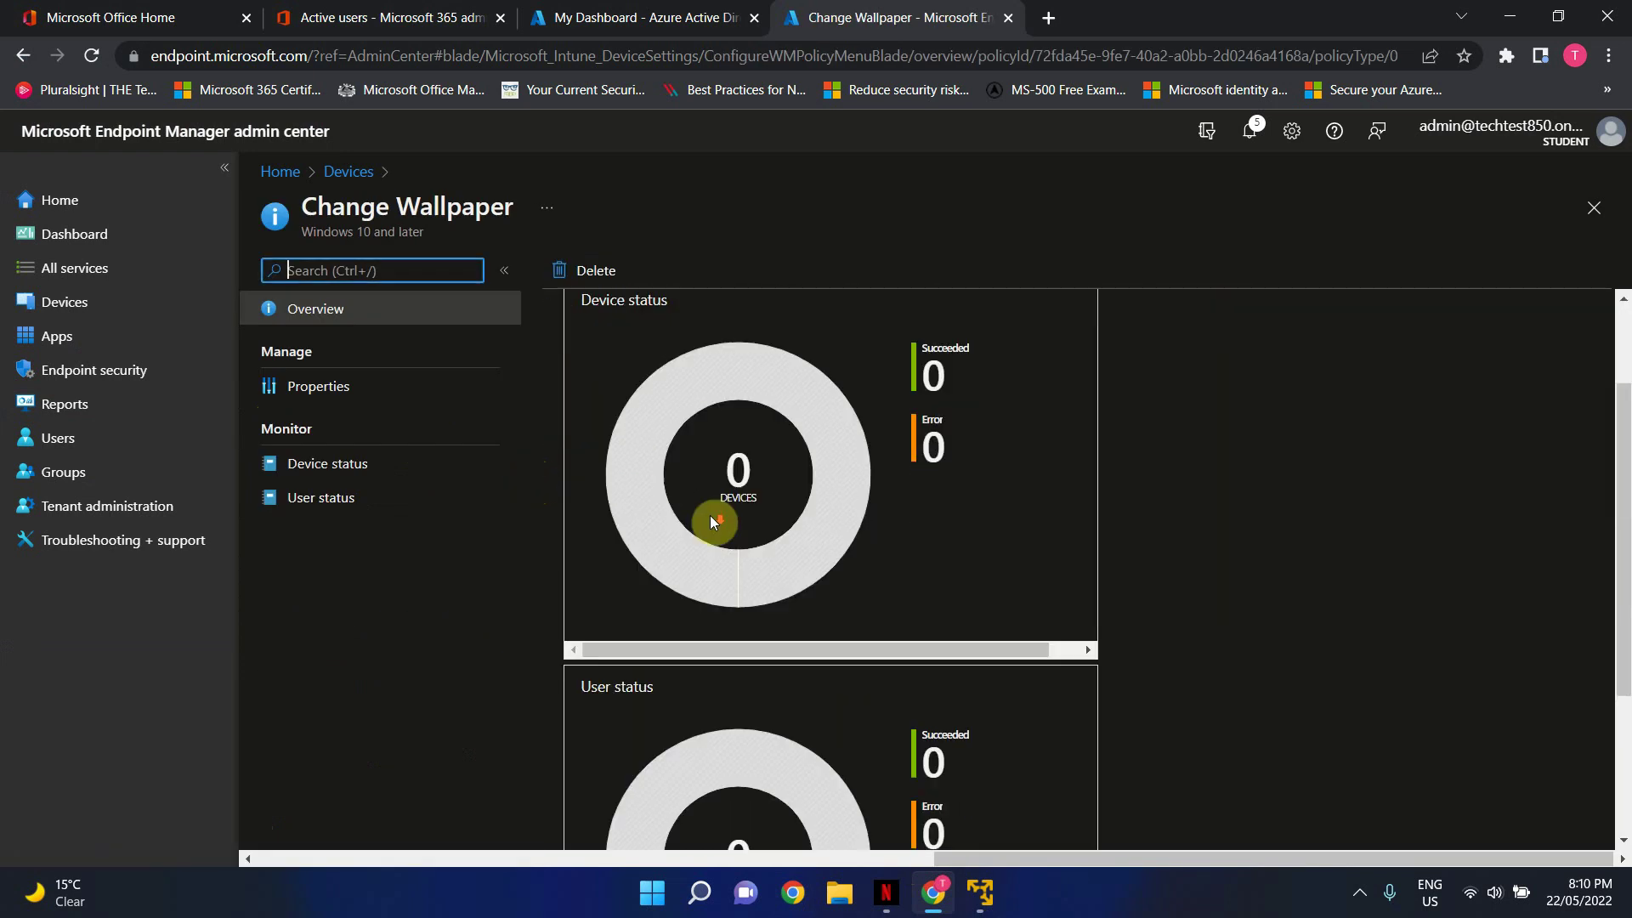
scroll(710, 515, down, 3)
scroll(701, 590, up, 5)
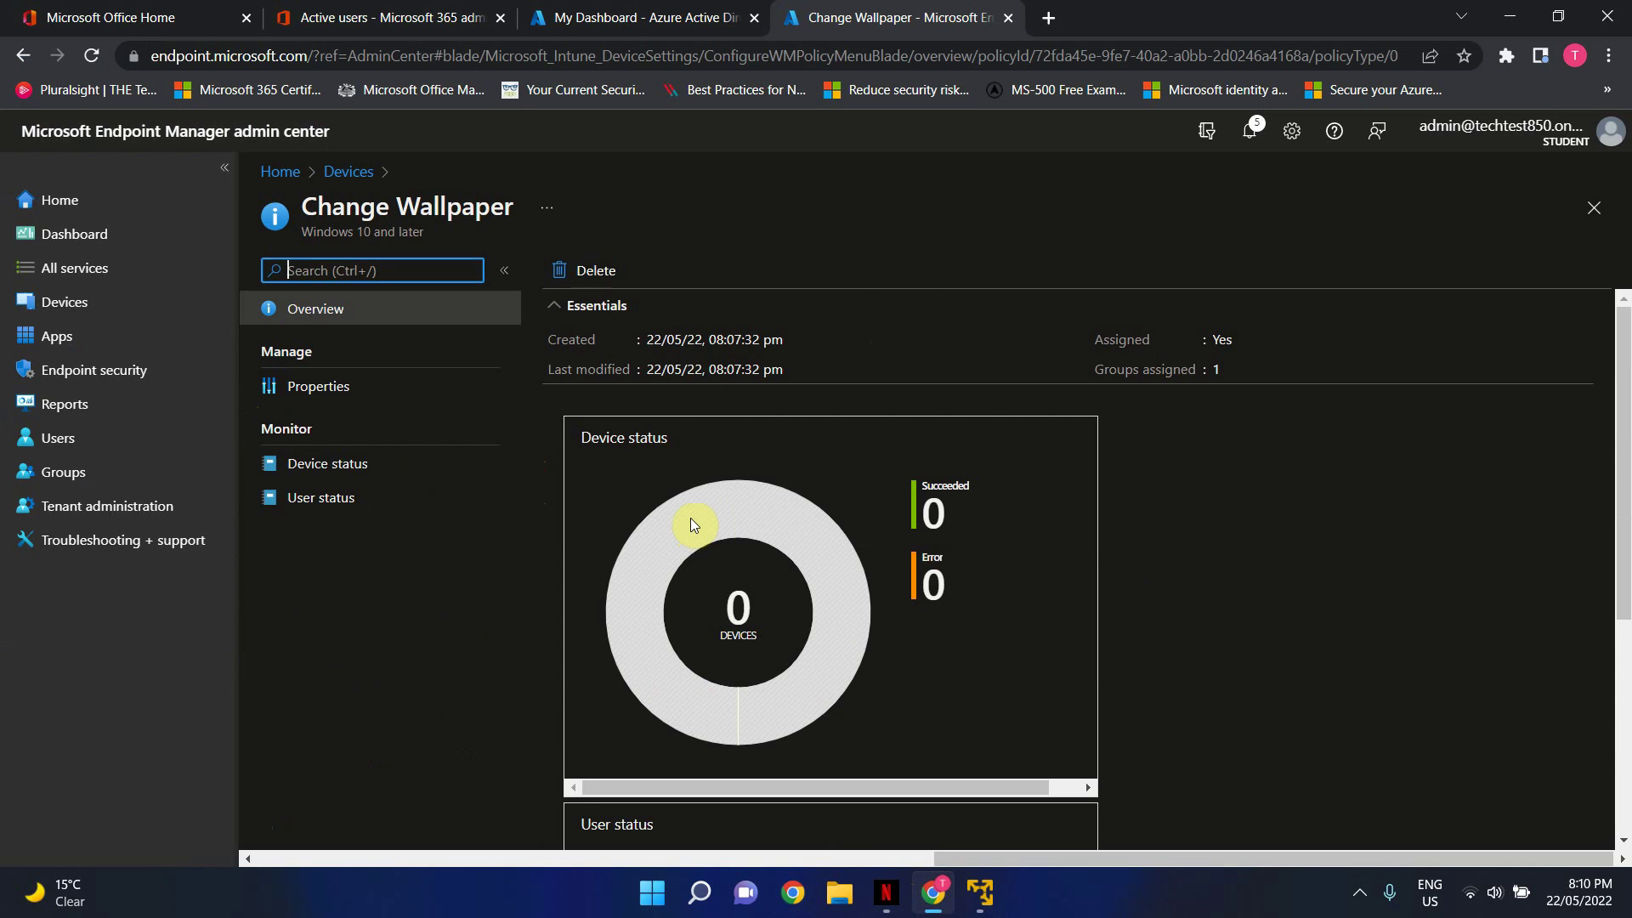
scroll(691, 518, down, 3)
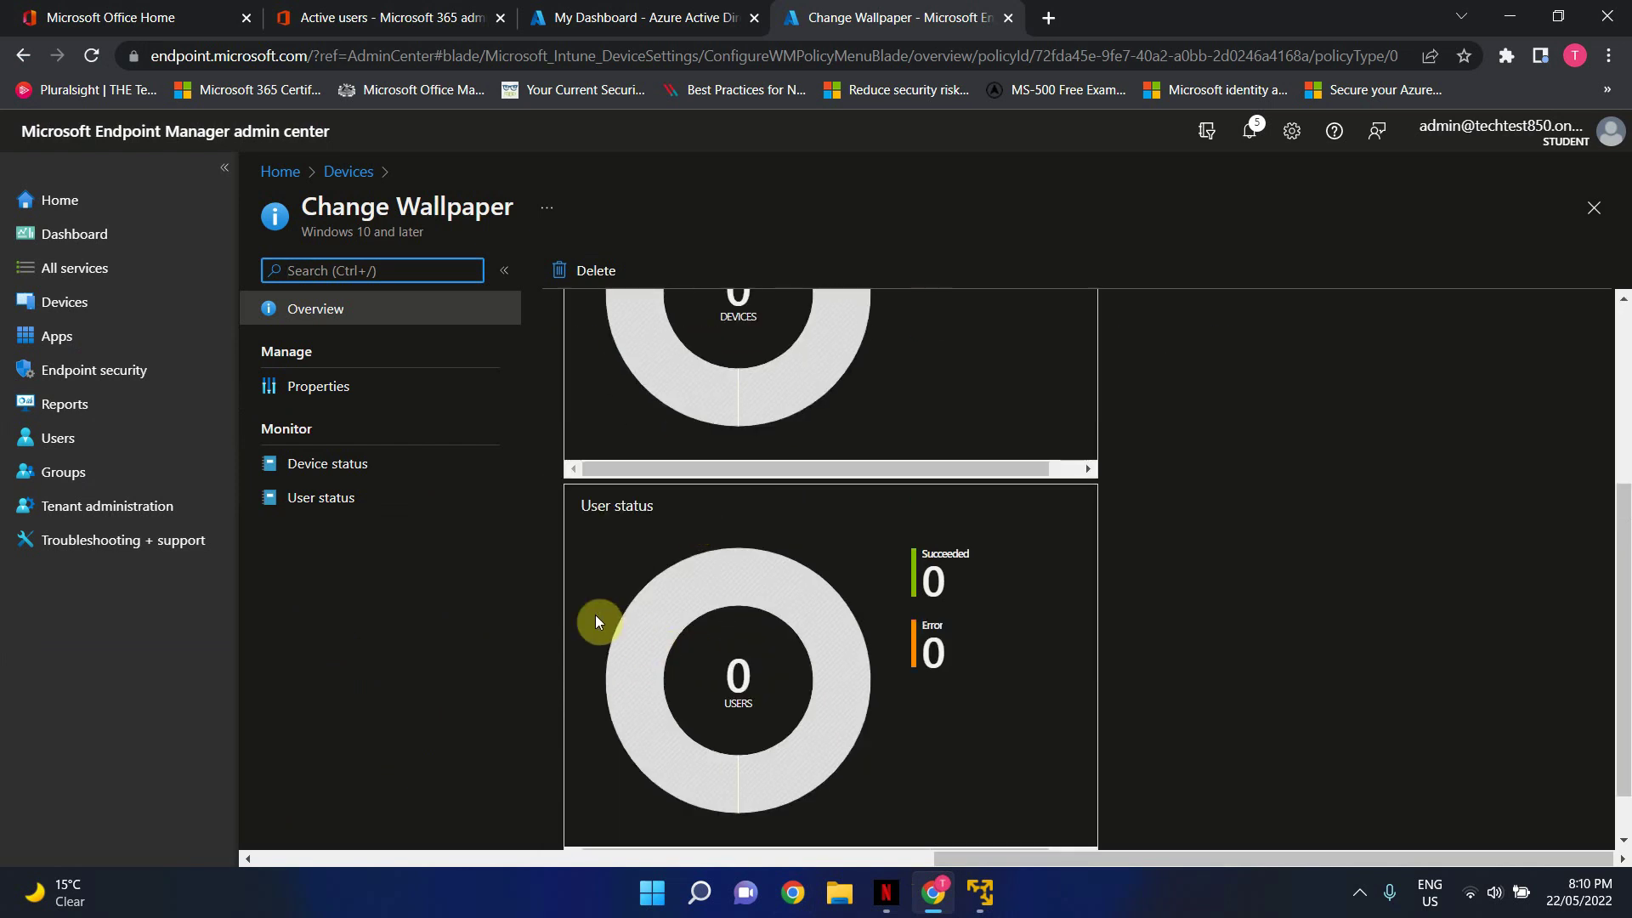
Step: Switch back and forth between the script's Device status and User status reports
click(374, 462)
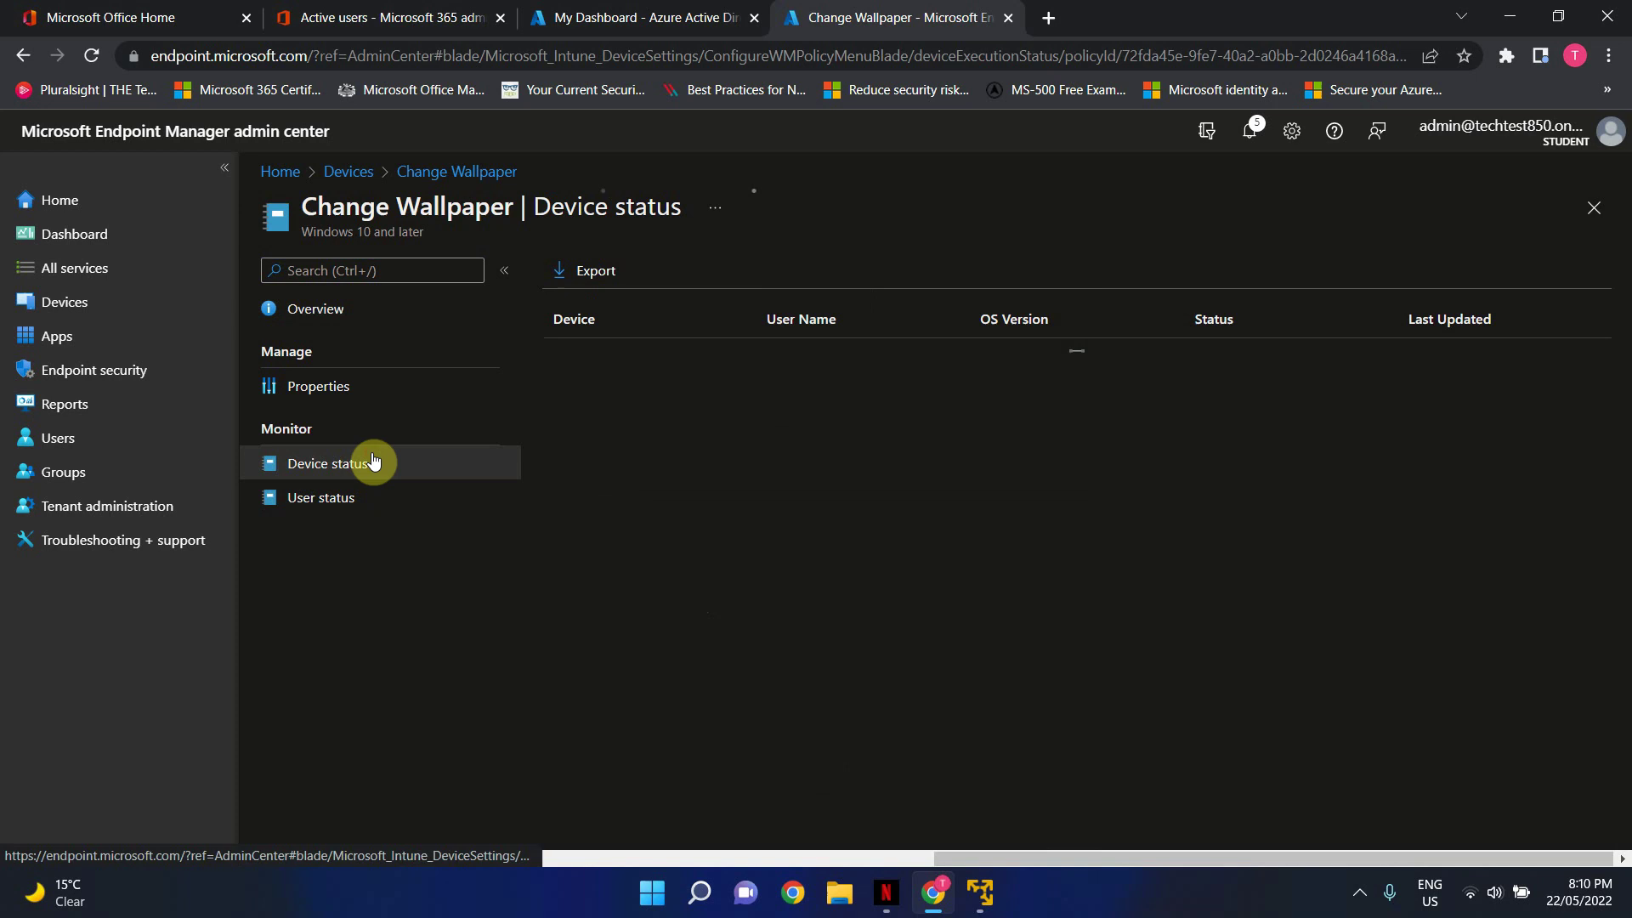
click(339, 505)
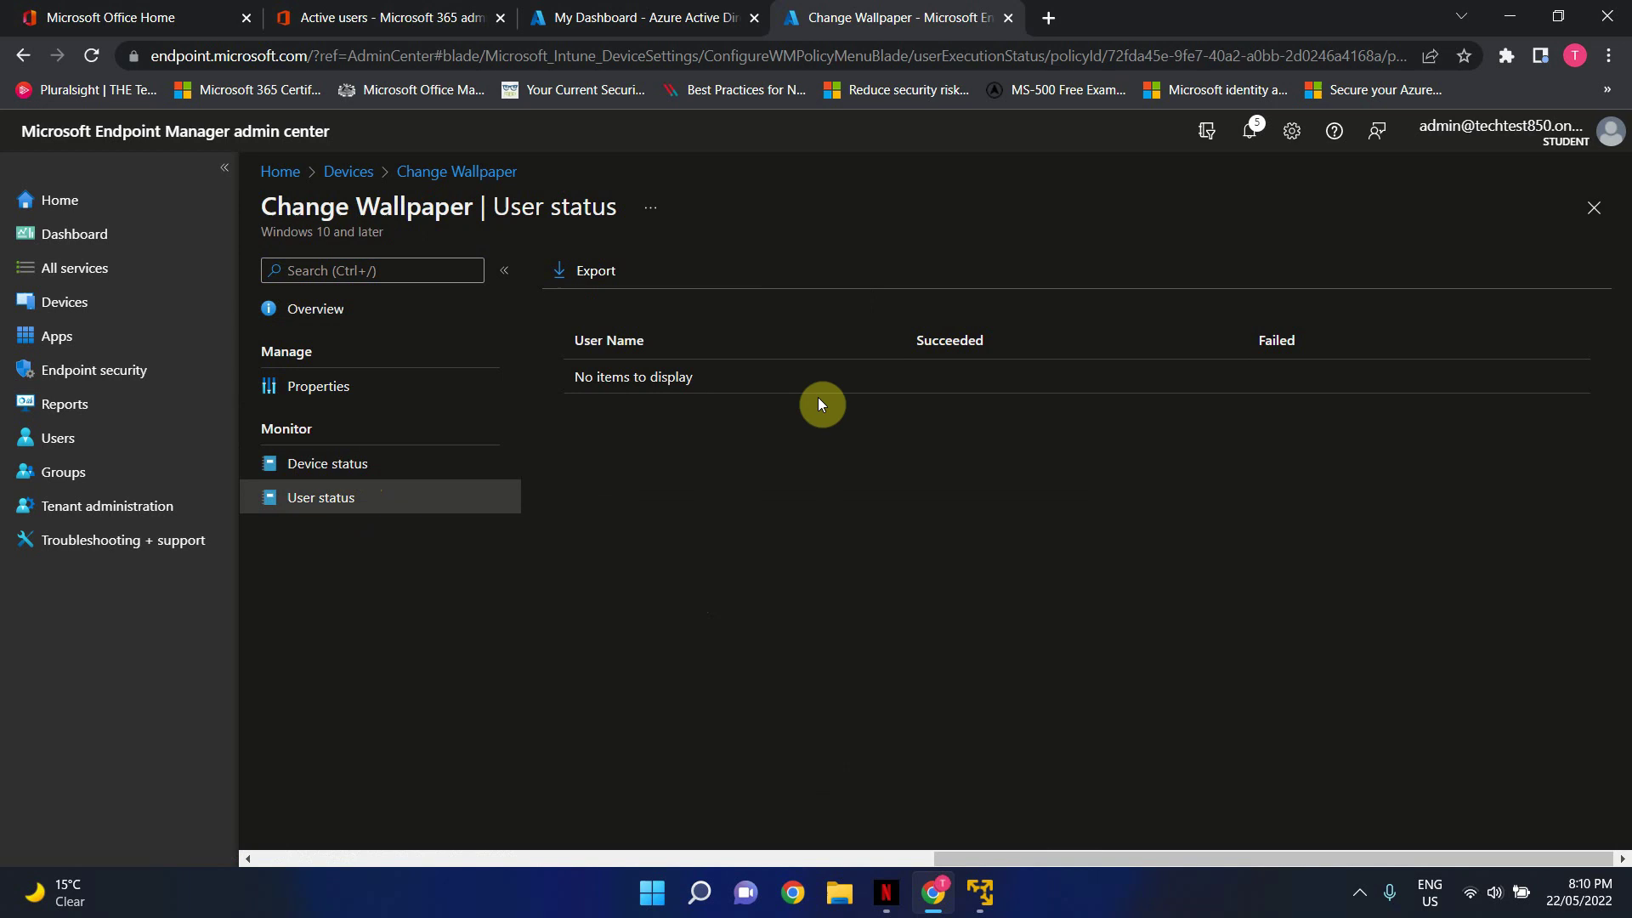
click(402, 464)
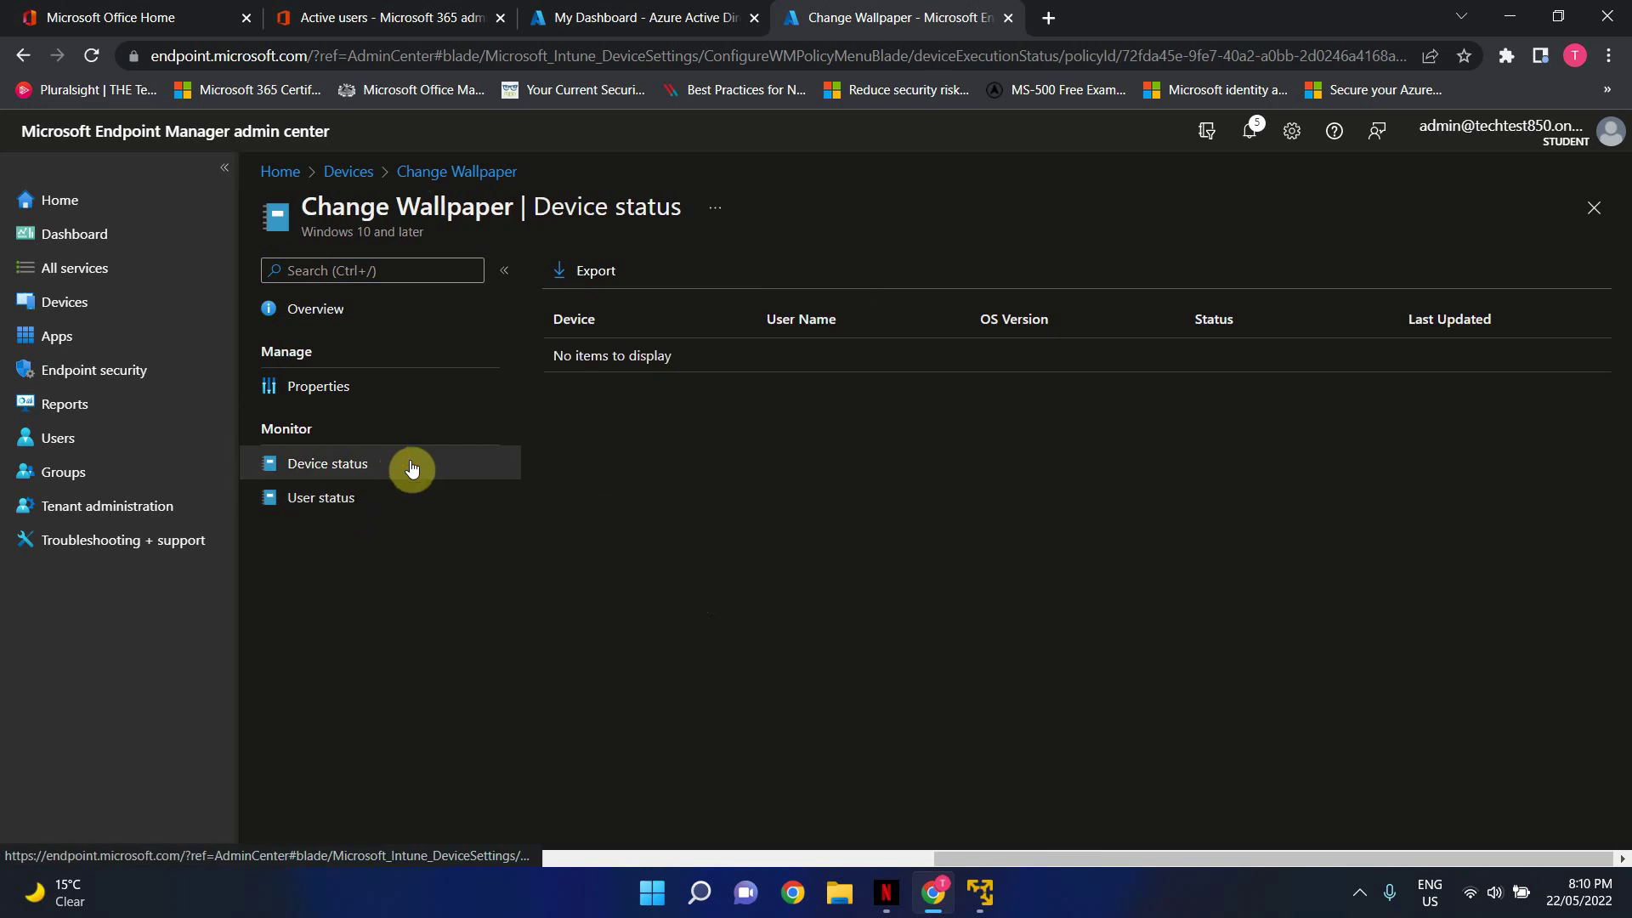
click(353, 505)
click(362, 475)
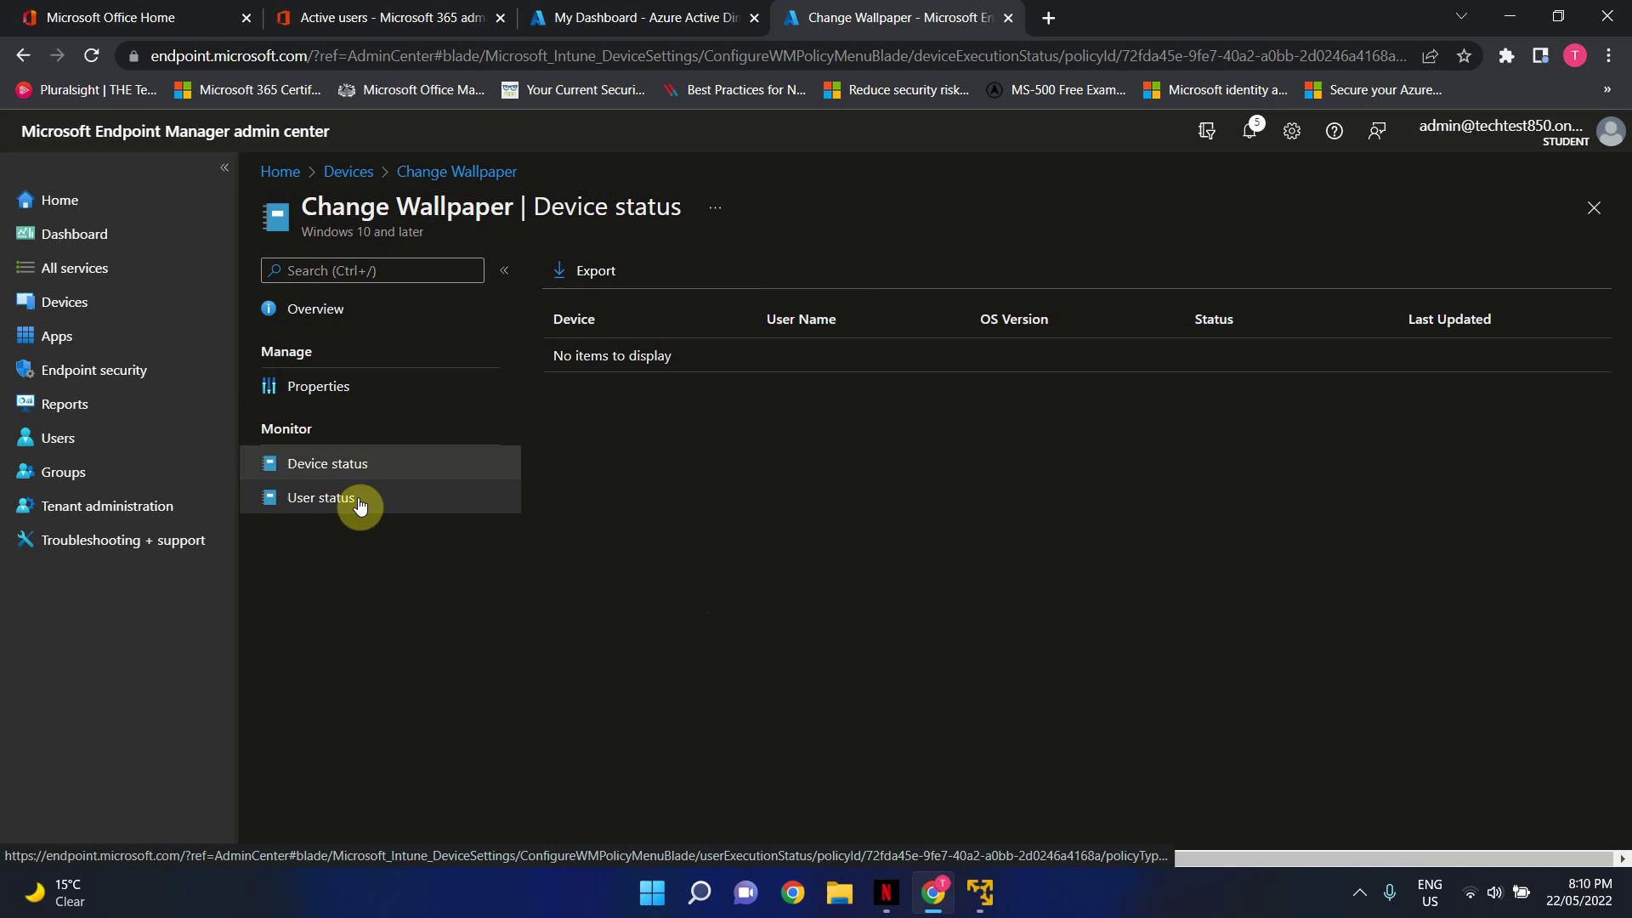
click(357, 502)
click(374, 466)
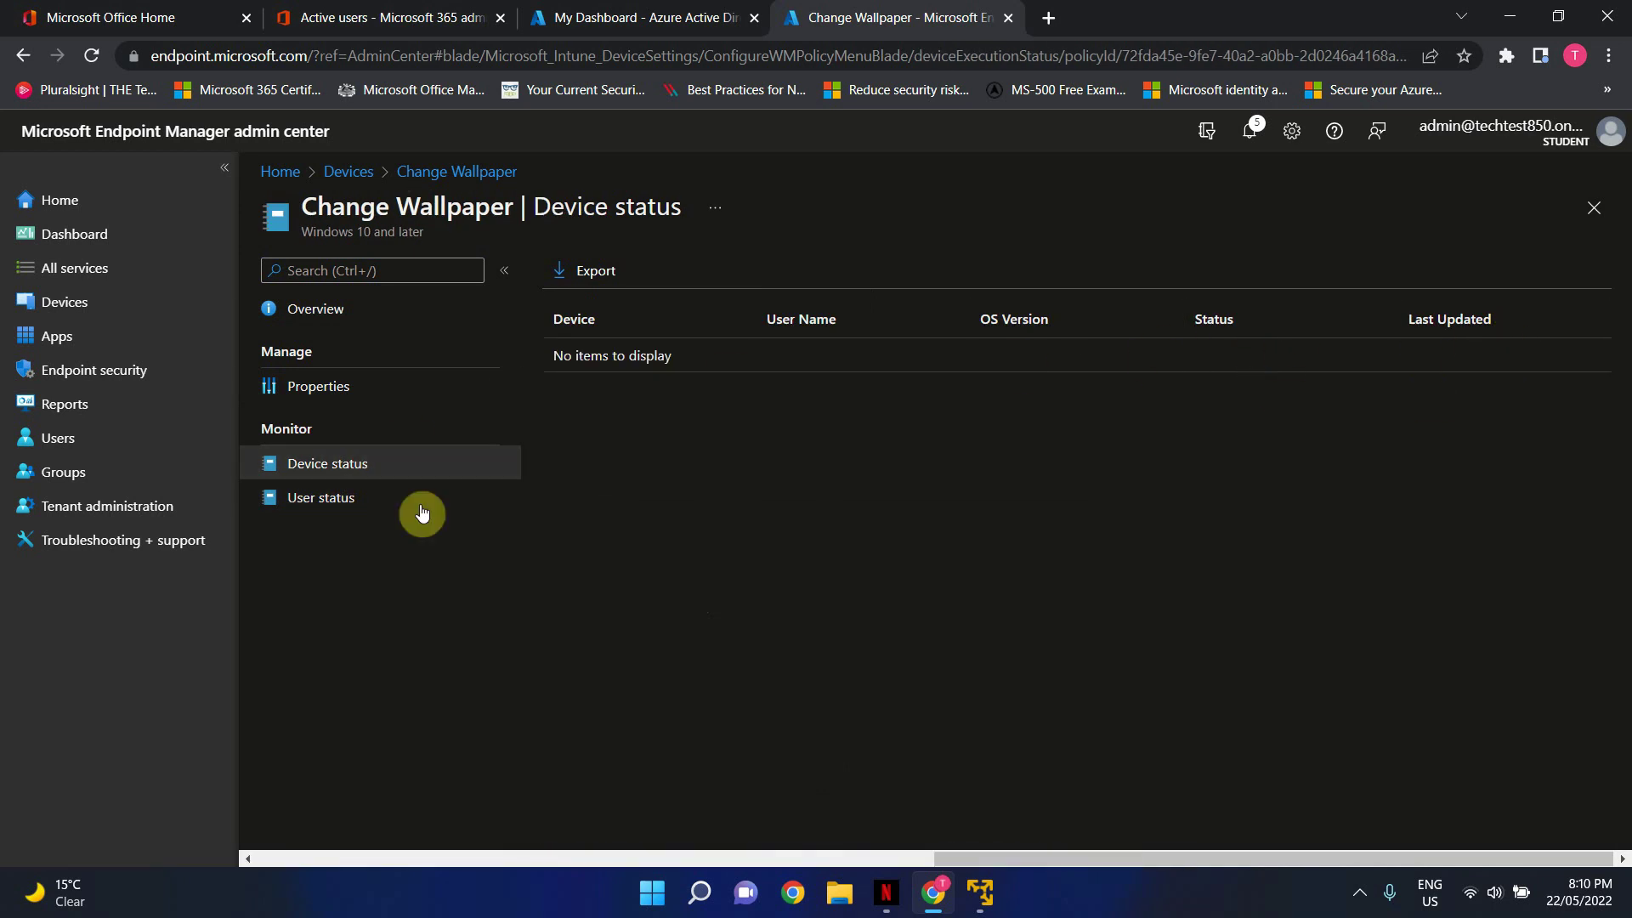
click(359, 502)
click(359, 468)
Step: Return to the overview, reload the page, and recheck the still-zero user and device counts
click(352, 314)
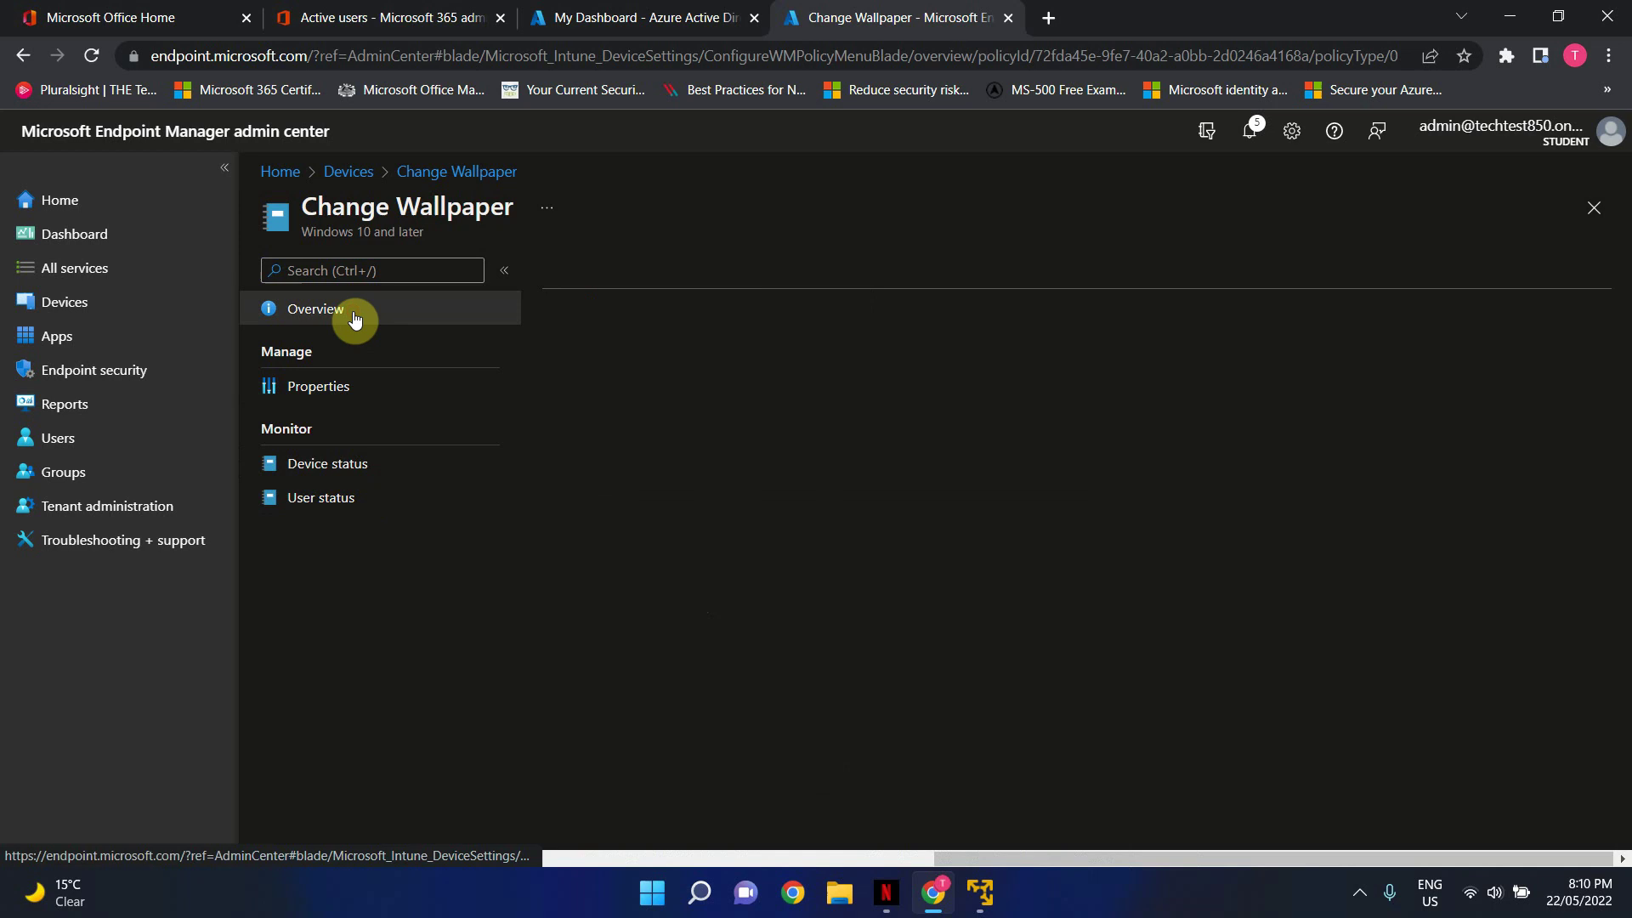
scroll(584, 567, down, 3)
scroll(590, 563, up, 3)
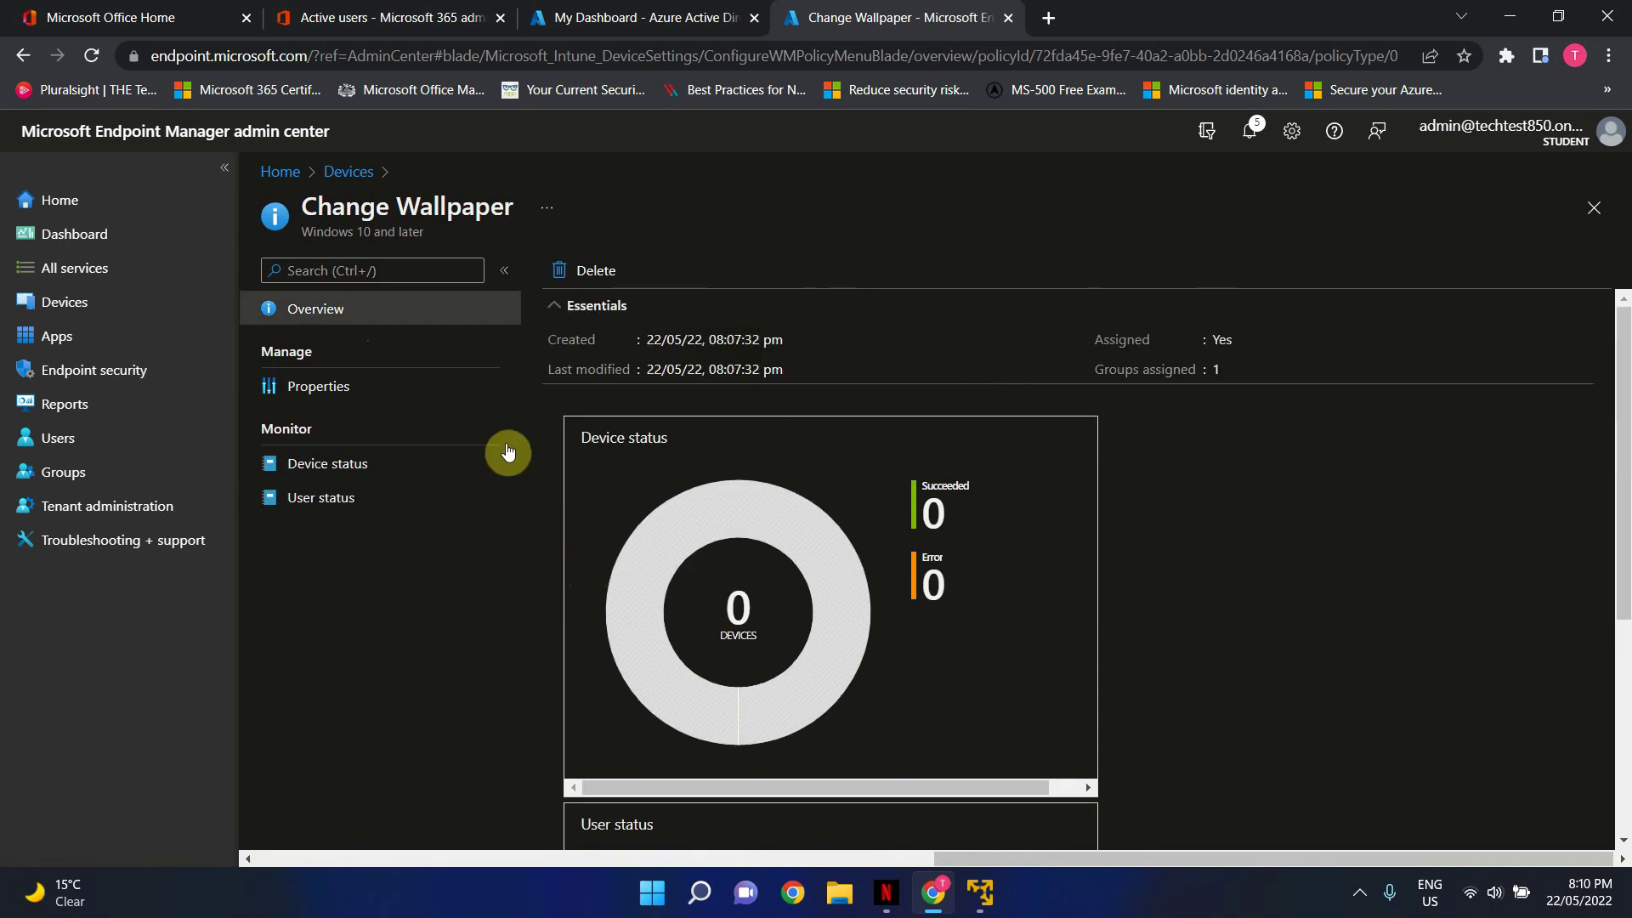
click(87, 53)
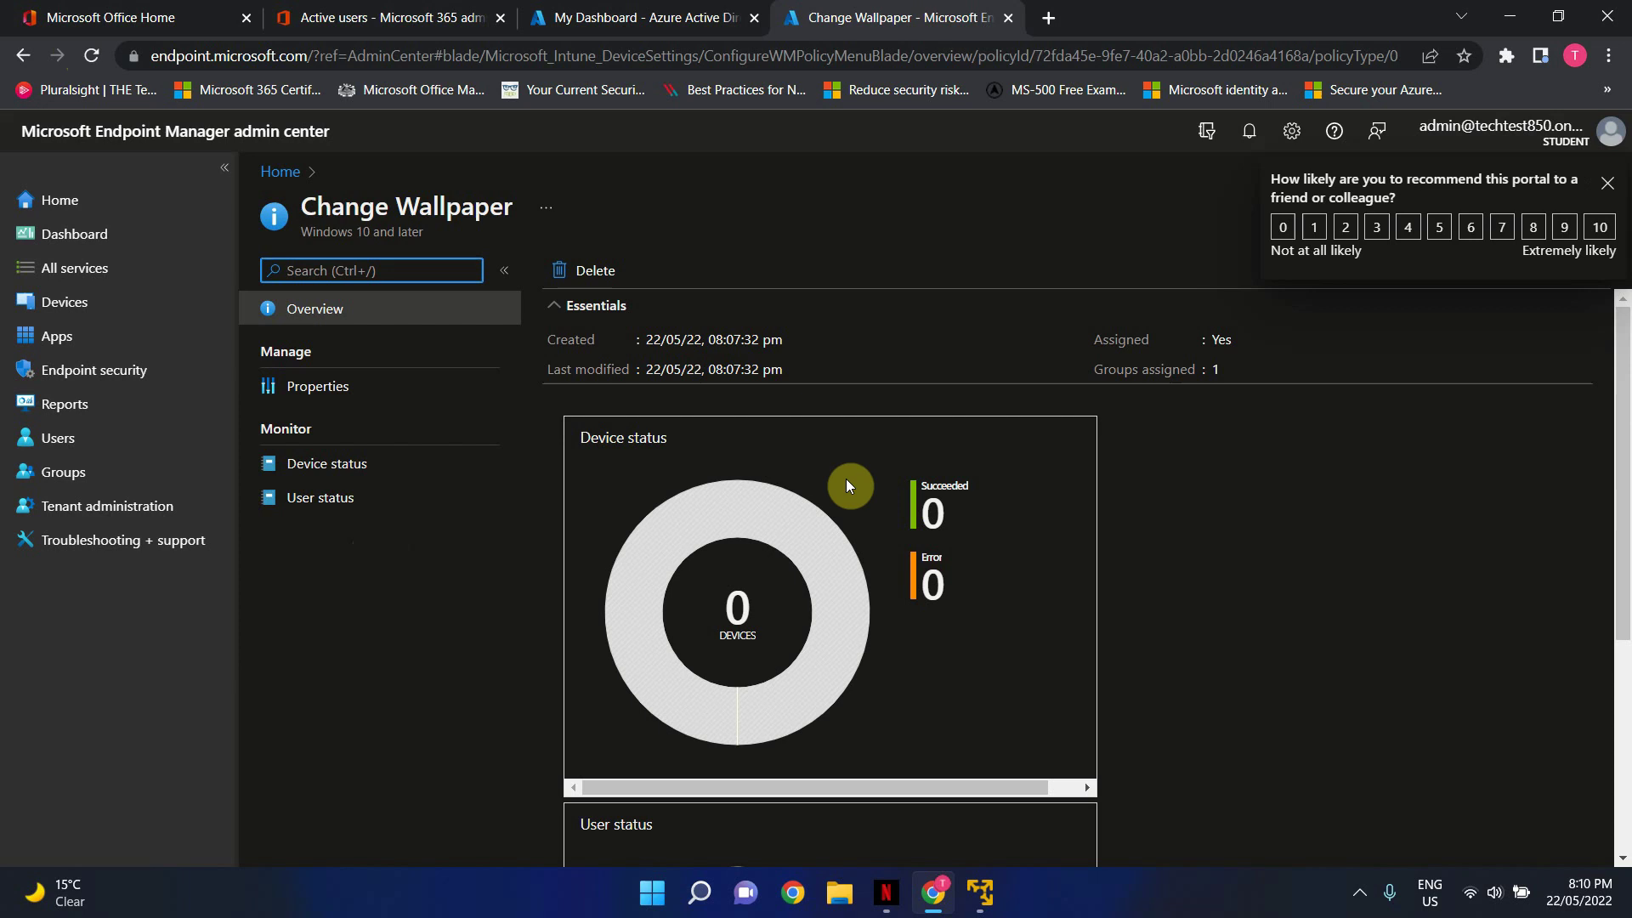
scroll(846, 485, down, 4)
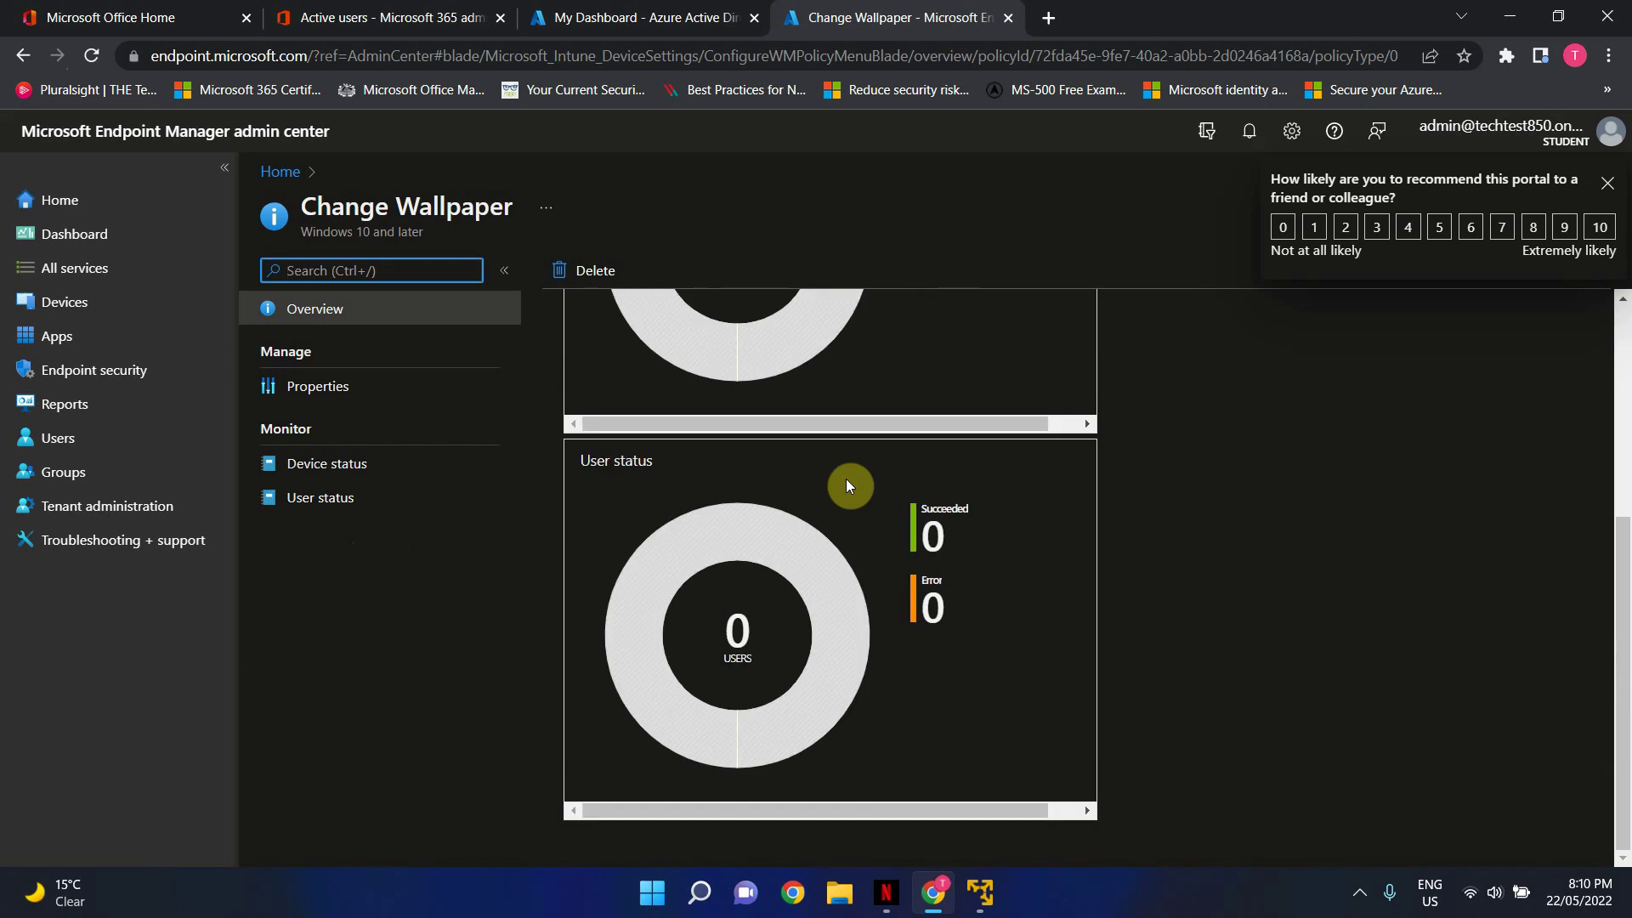